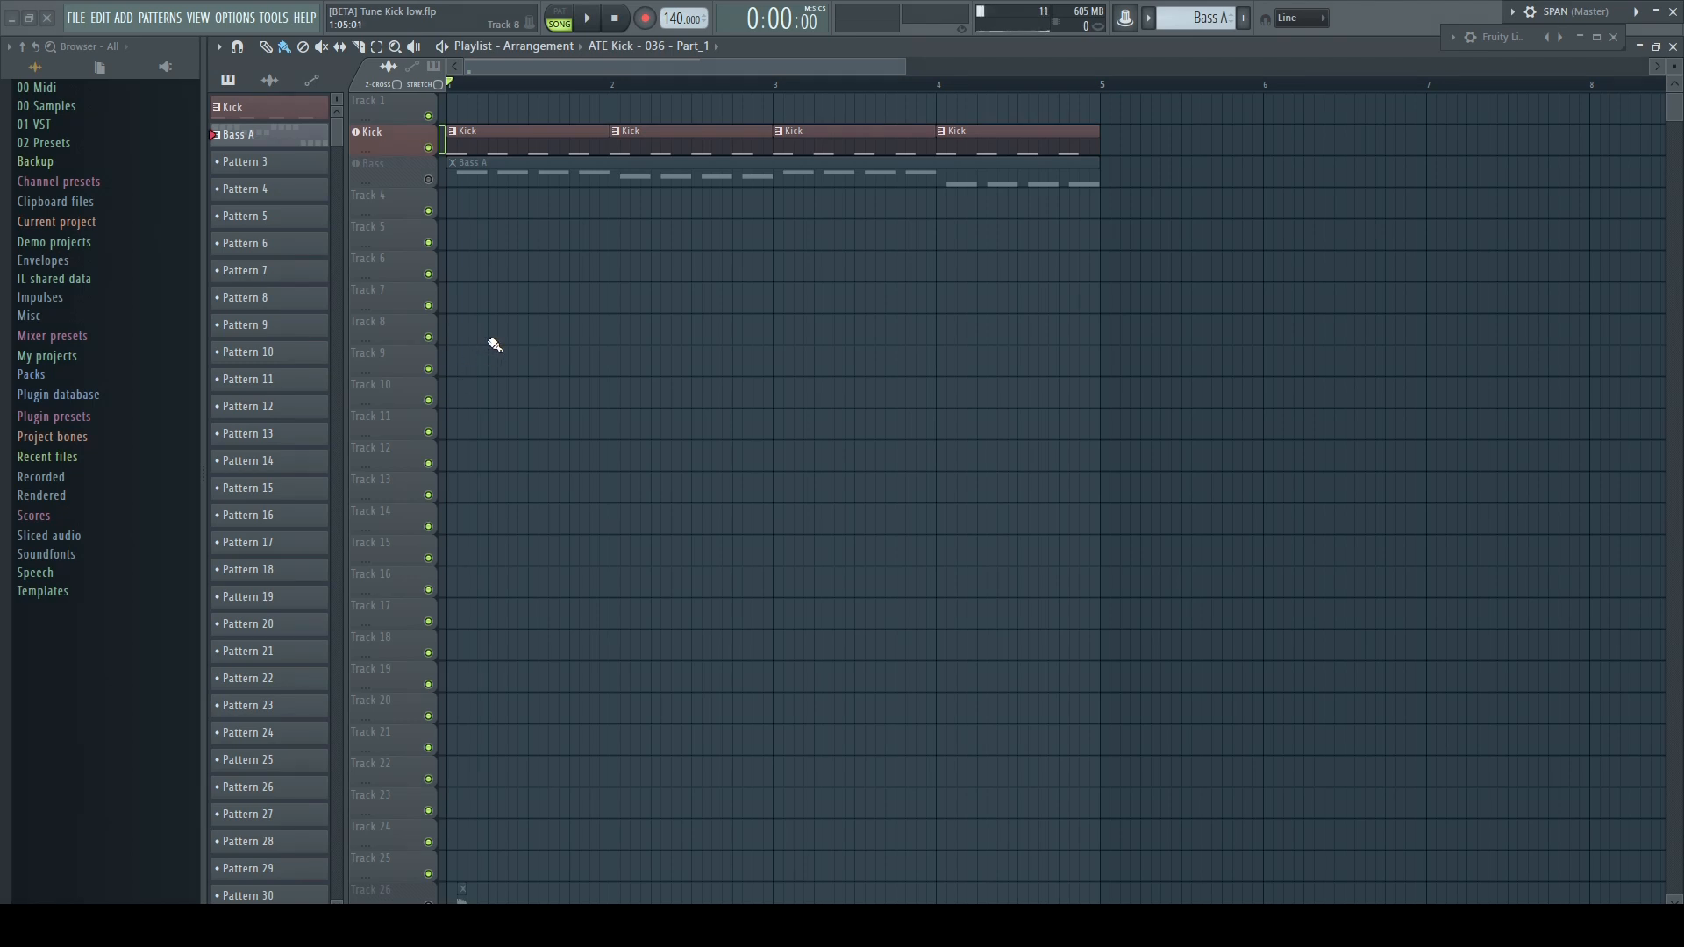
Step: Audition the kick and bass tracks separately, and unmute the Kick track to play both together
{"action": "key", "text": "space"}
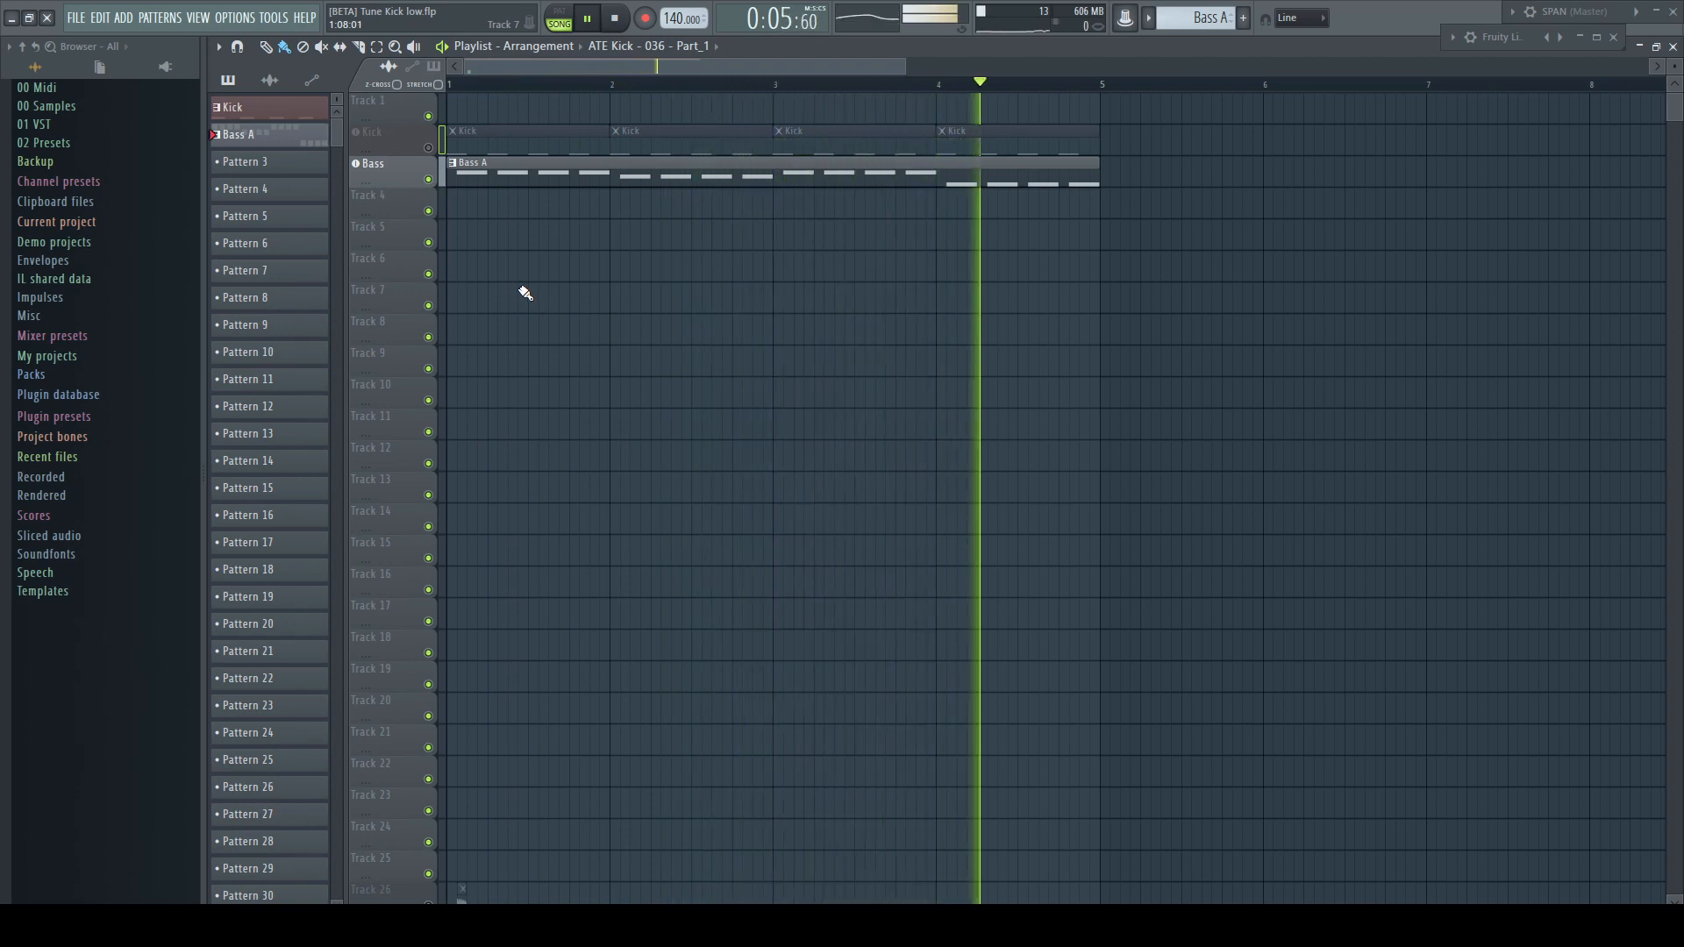
{"action": "key", "text": "space"}
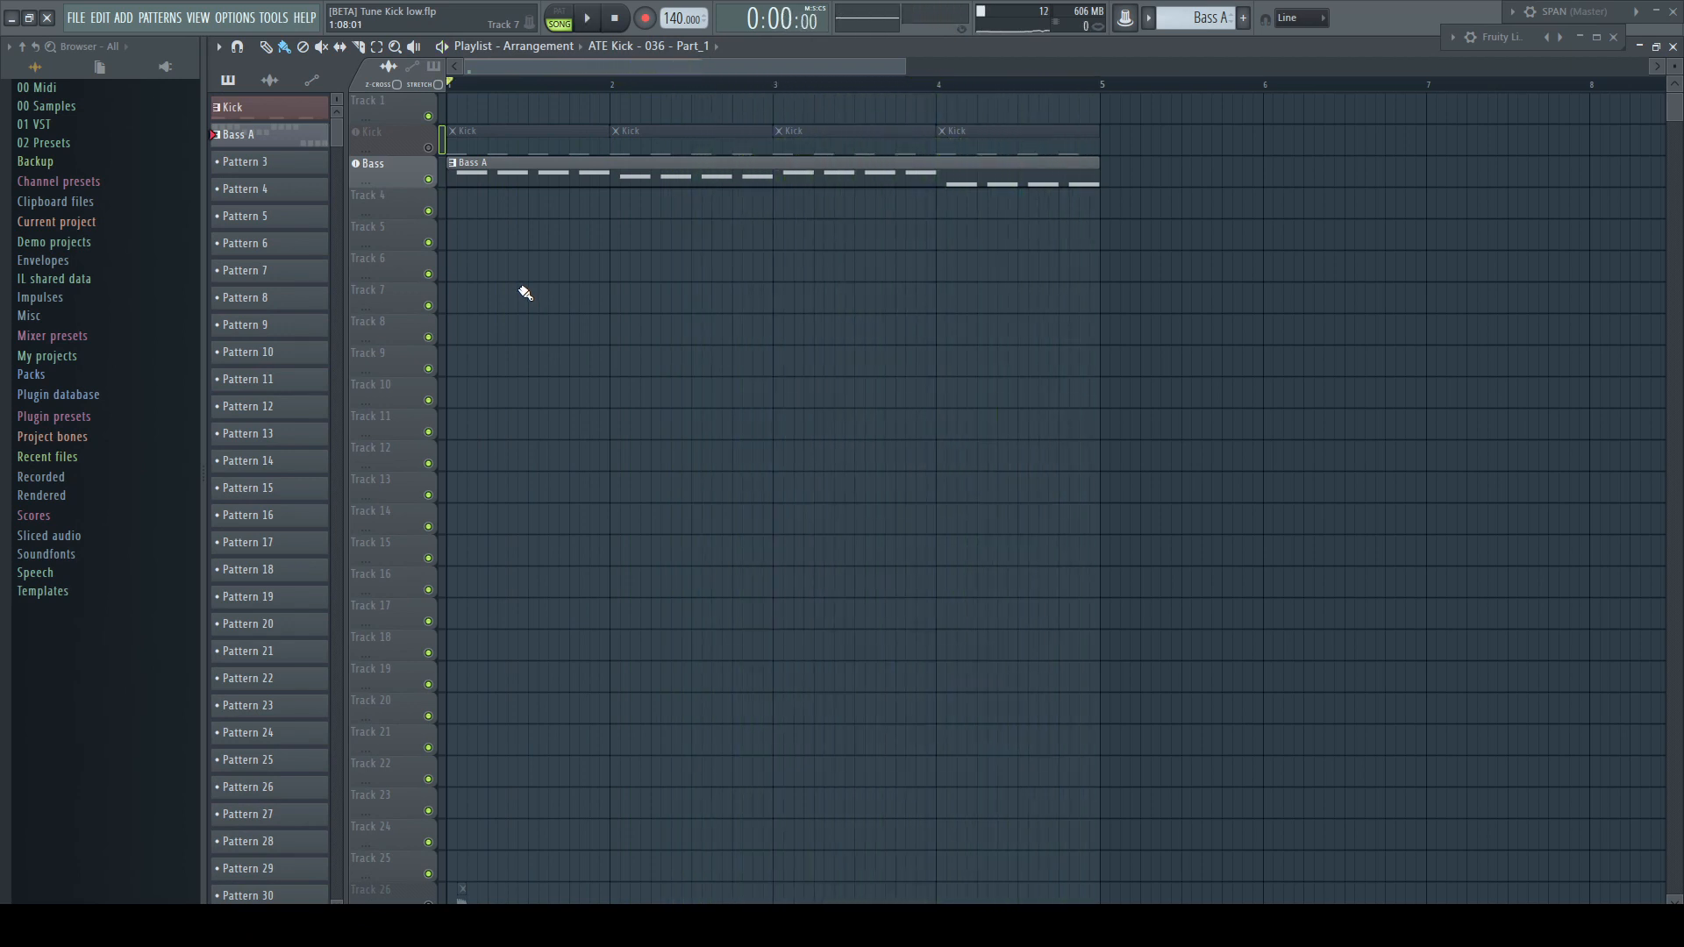
{"action": "left_click", "coordinate": [430, 148]}
{"action": "key", "text": "space"}
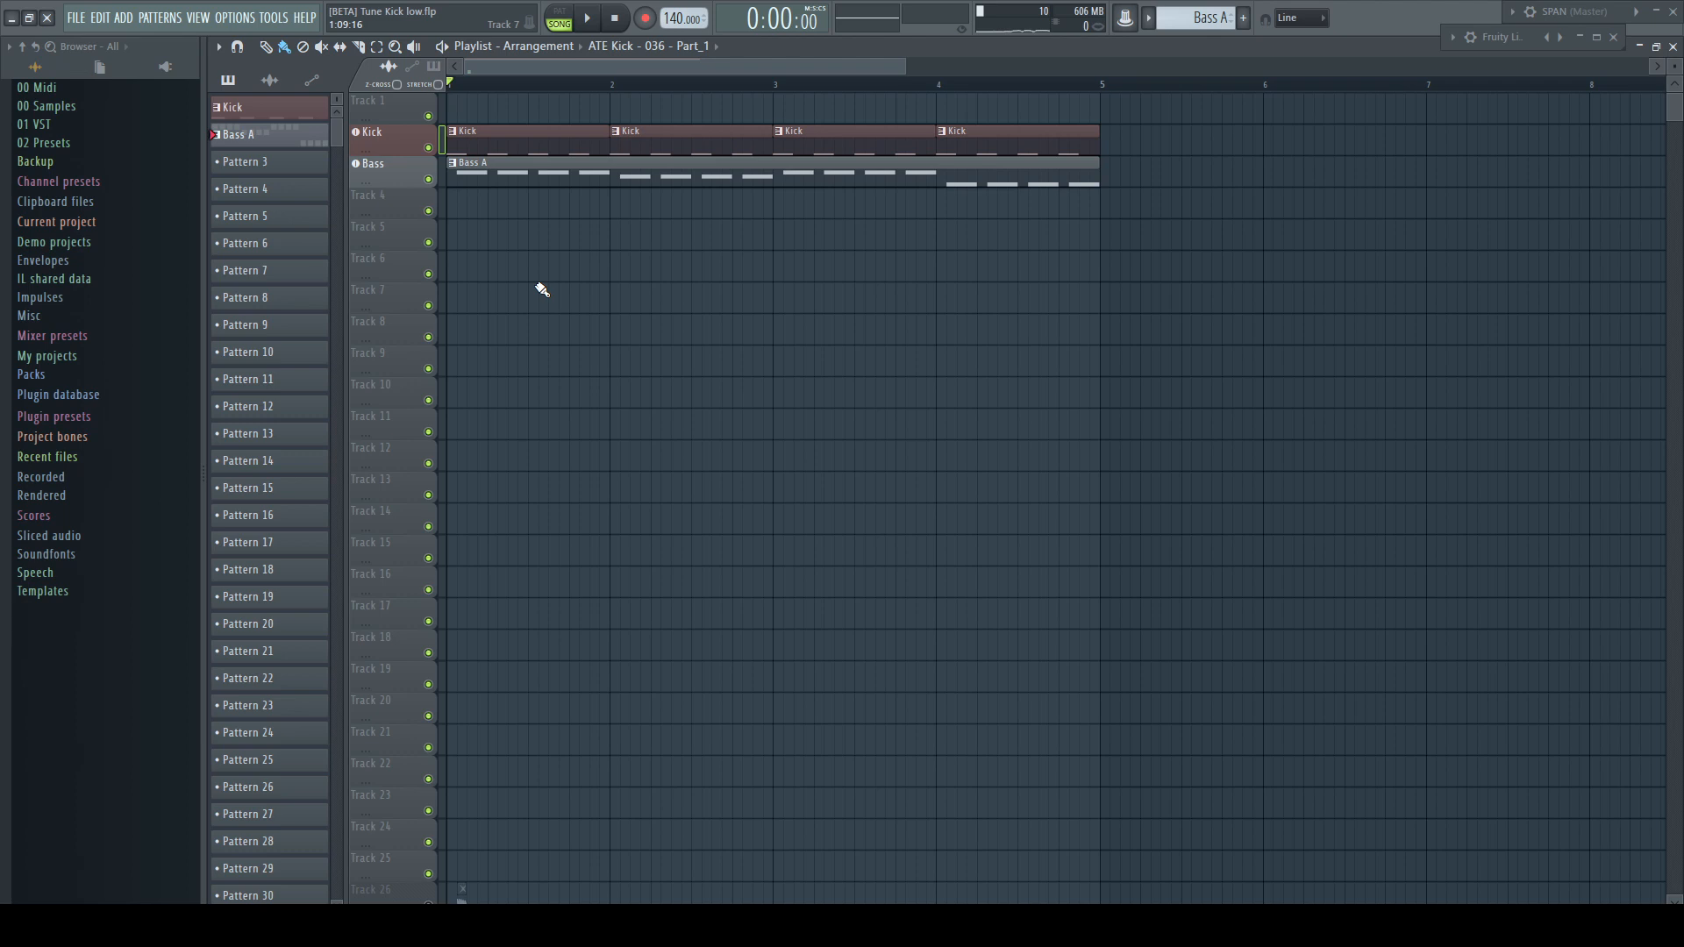
Step: Inspect the Bass A pattern's notes in the piano roll and return to the playlist
{"action": "left_click", "coordinate": [271, 135]}
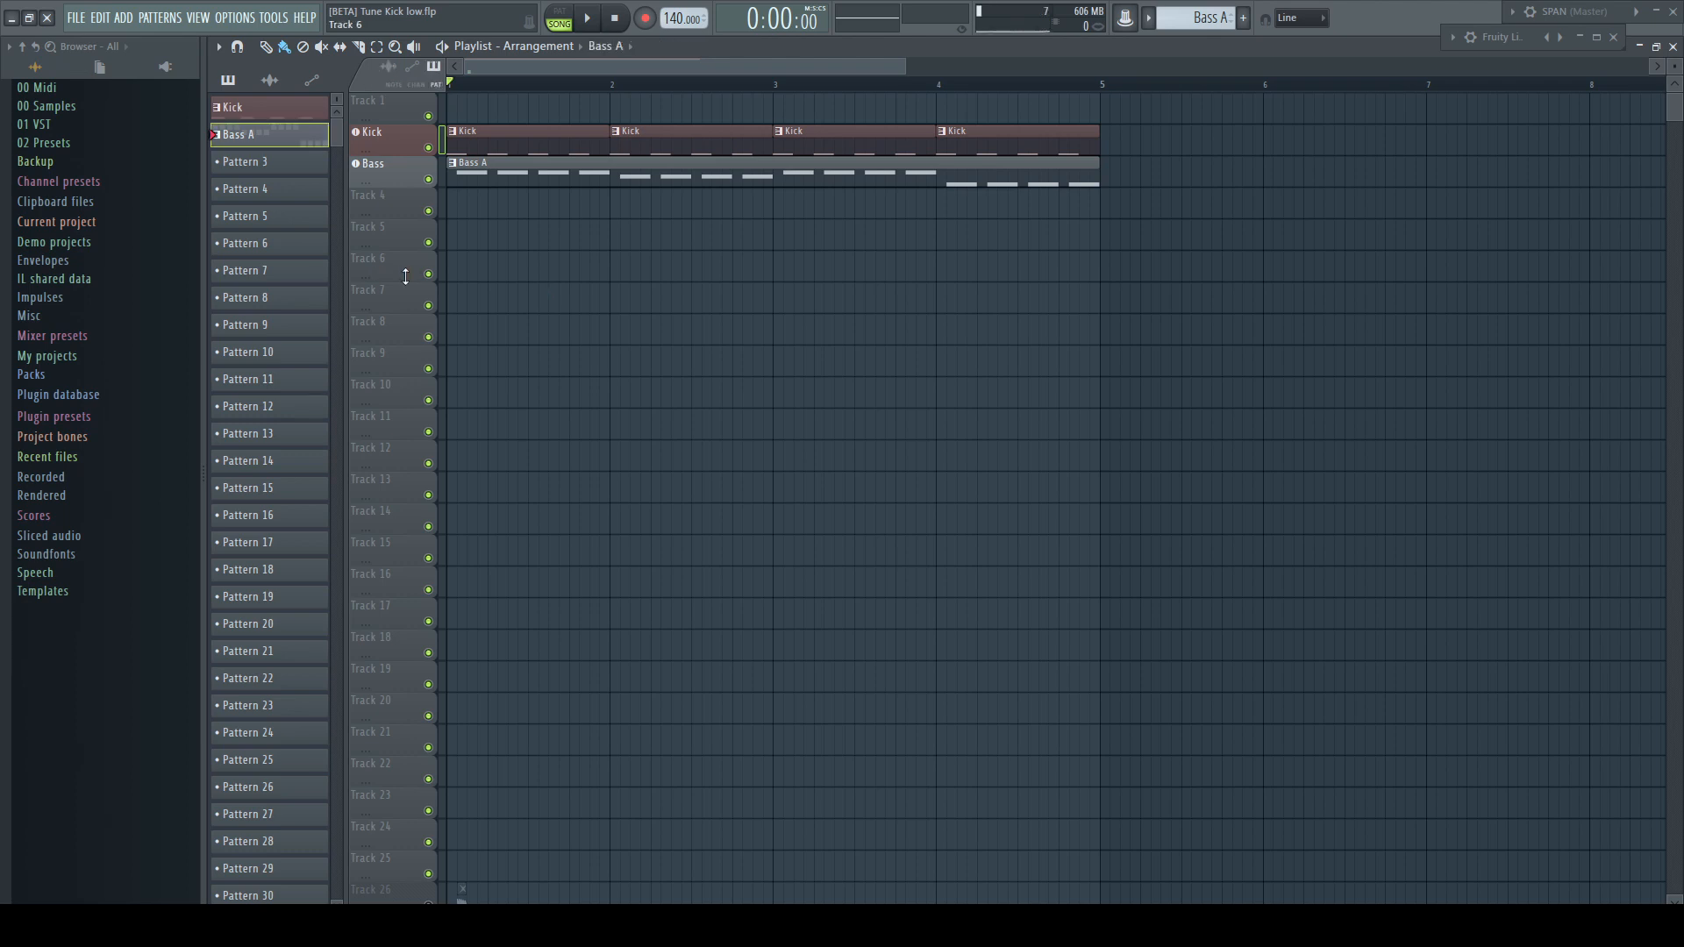
{"action": "key", "text": "F7"}
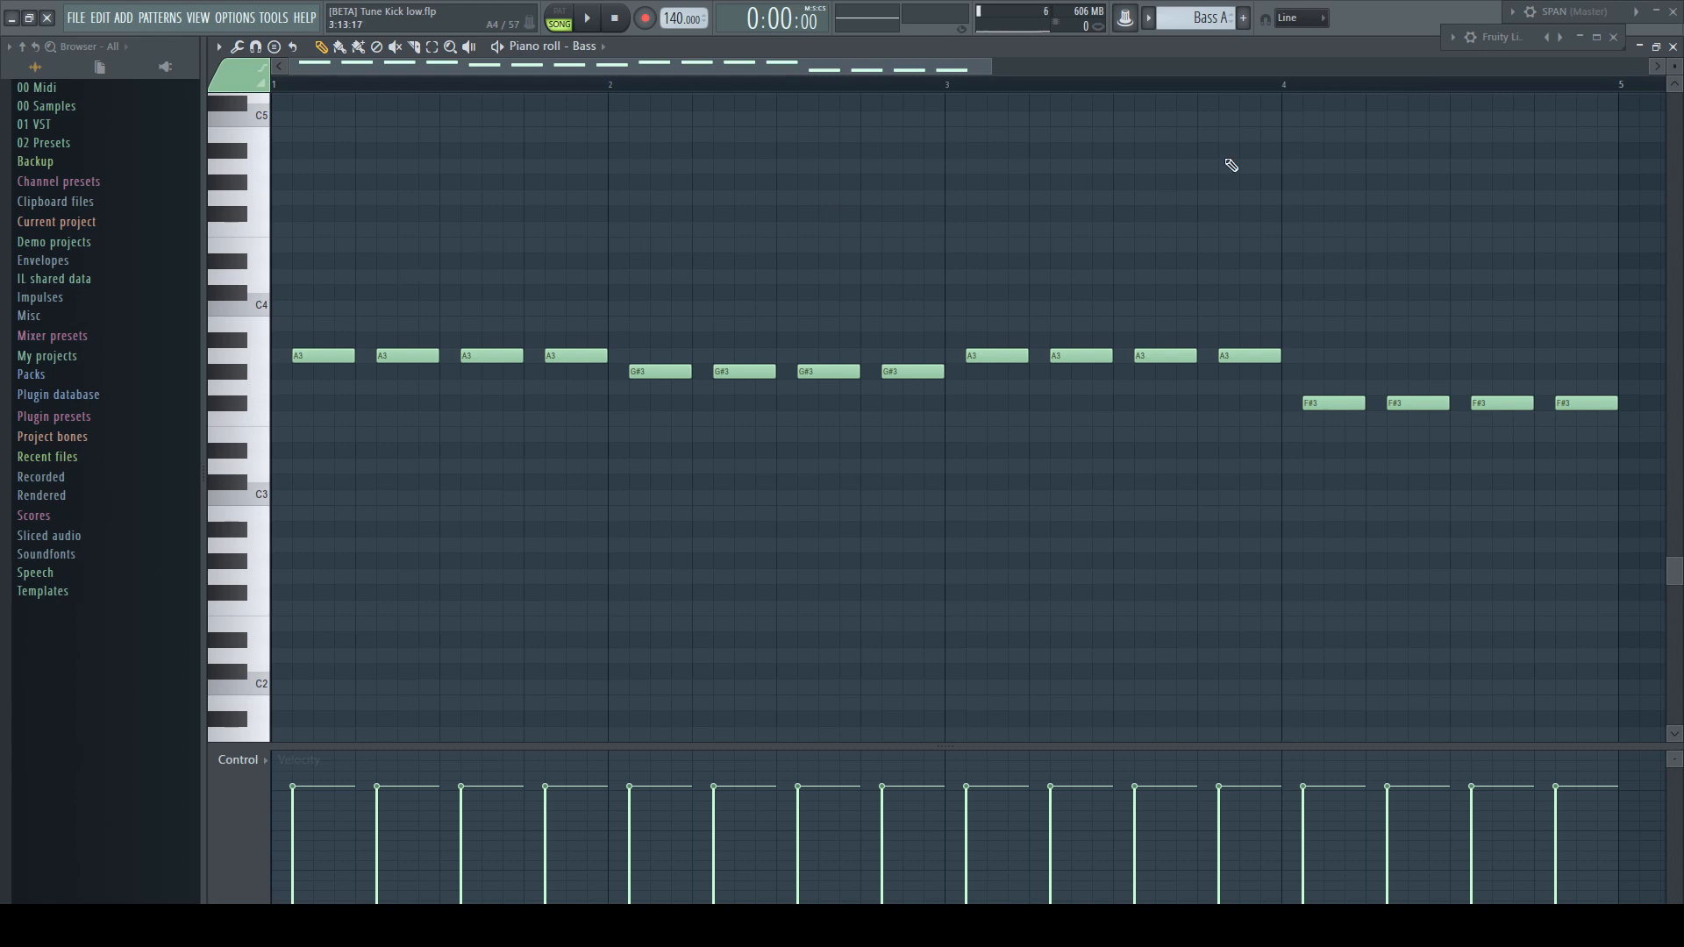
{"action": "left_click", "coordinate": [1675, 46]}
Step: Listen to the bass note changes in bars 1–2 and bars 3–4, and clear the time selection
{"action": "key", "text": "space"}
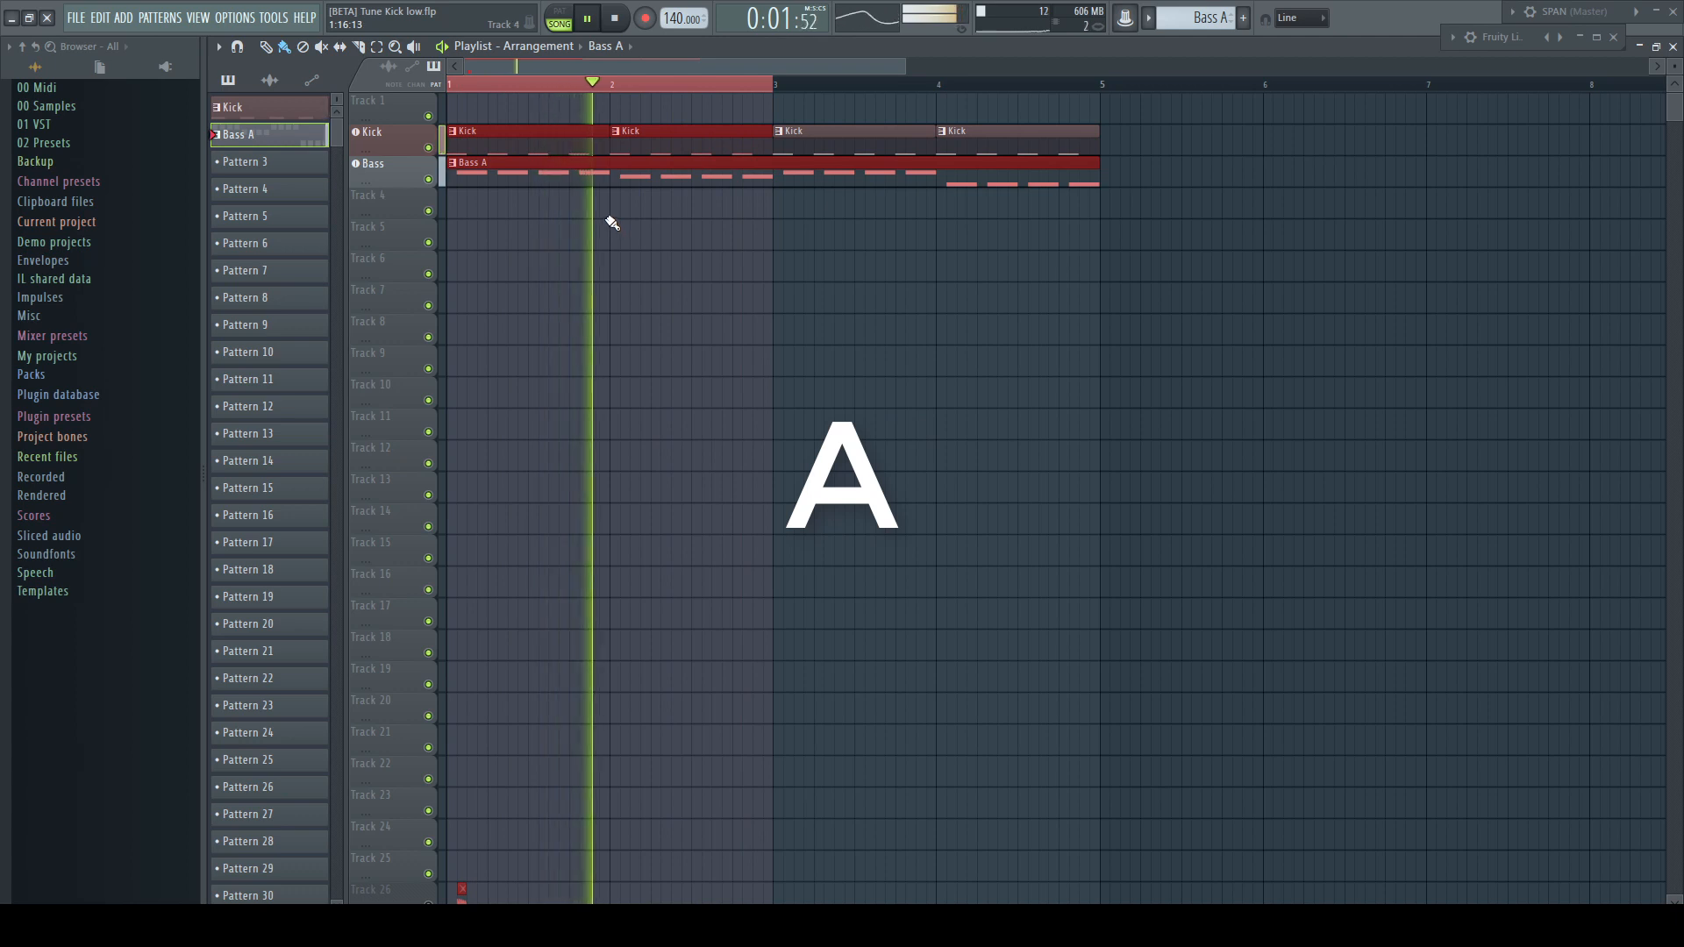
{"action": "key", "text": "space"}
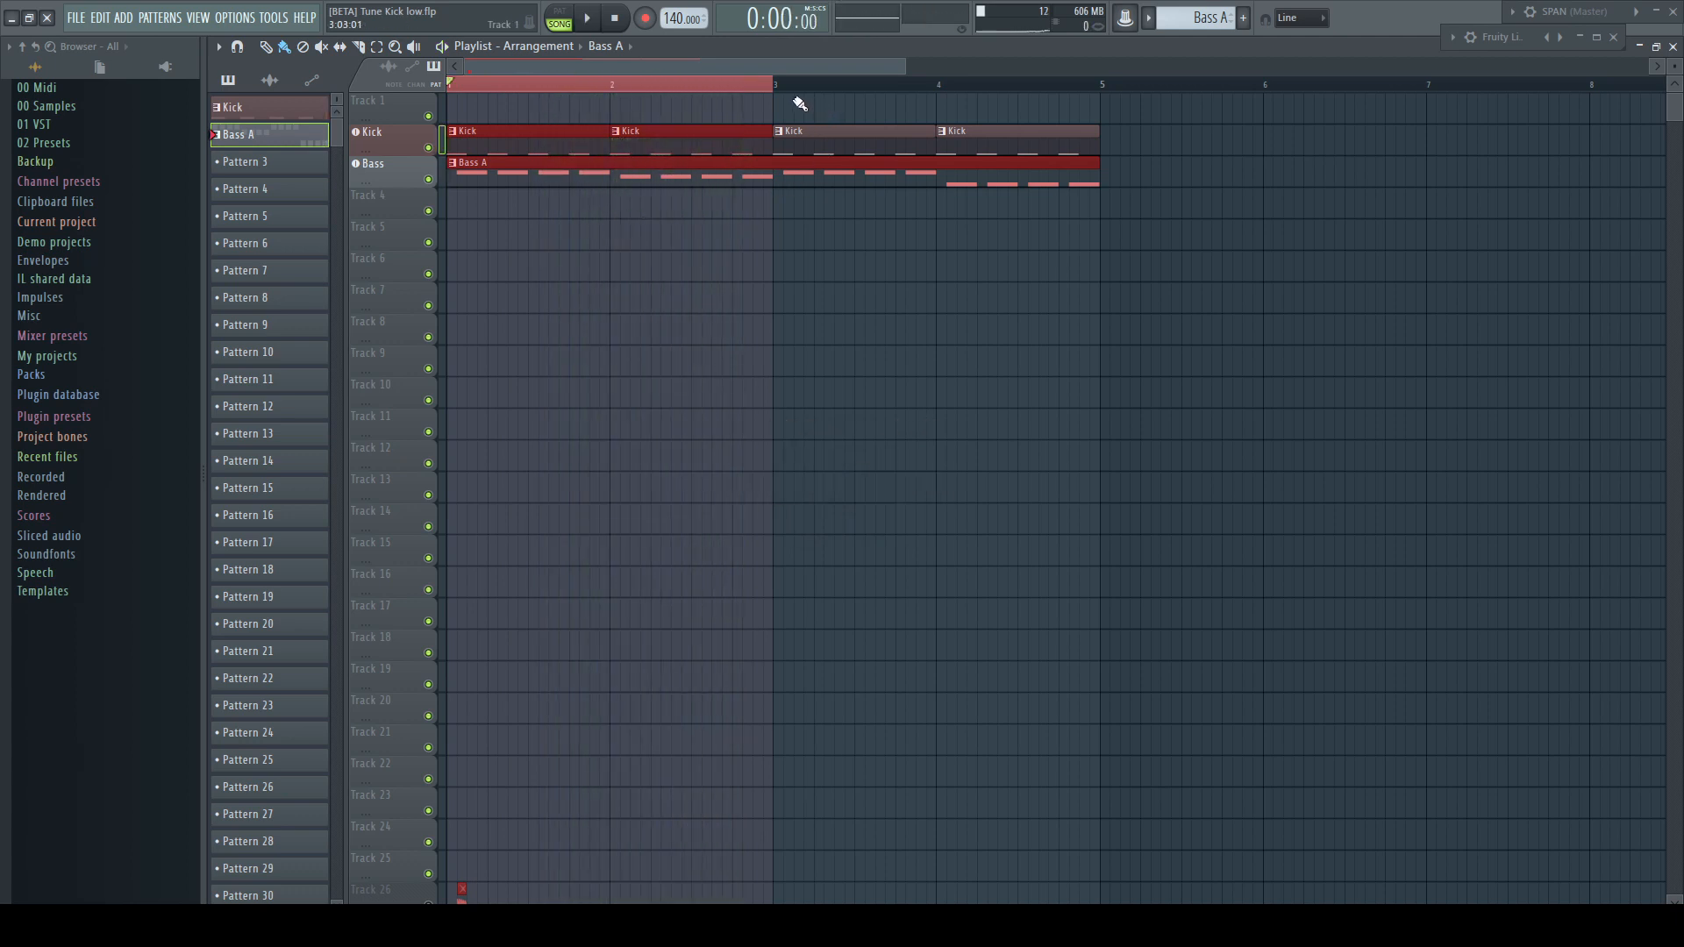
{"action": "left_click_drag", "start_coordinate": [783, 93], "coordinate": [1102, 102]}
{"action": "key", "text": "space"}
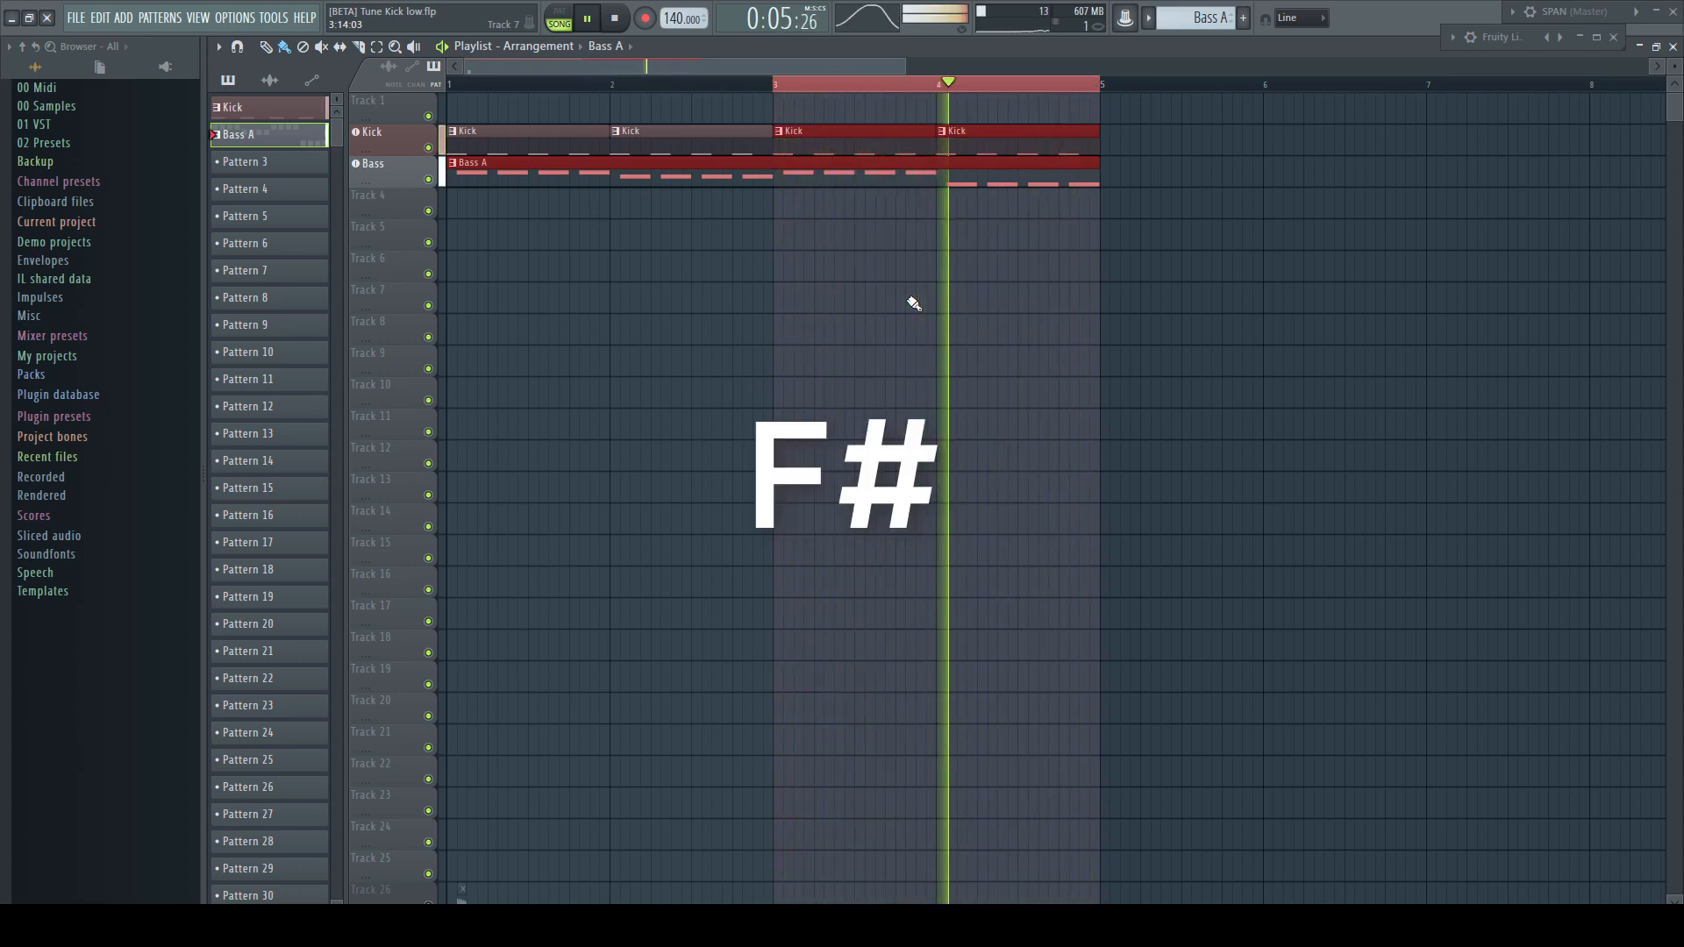
{"action": "key", "text": "space"}
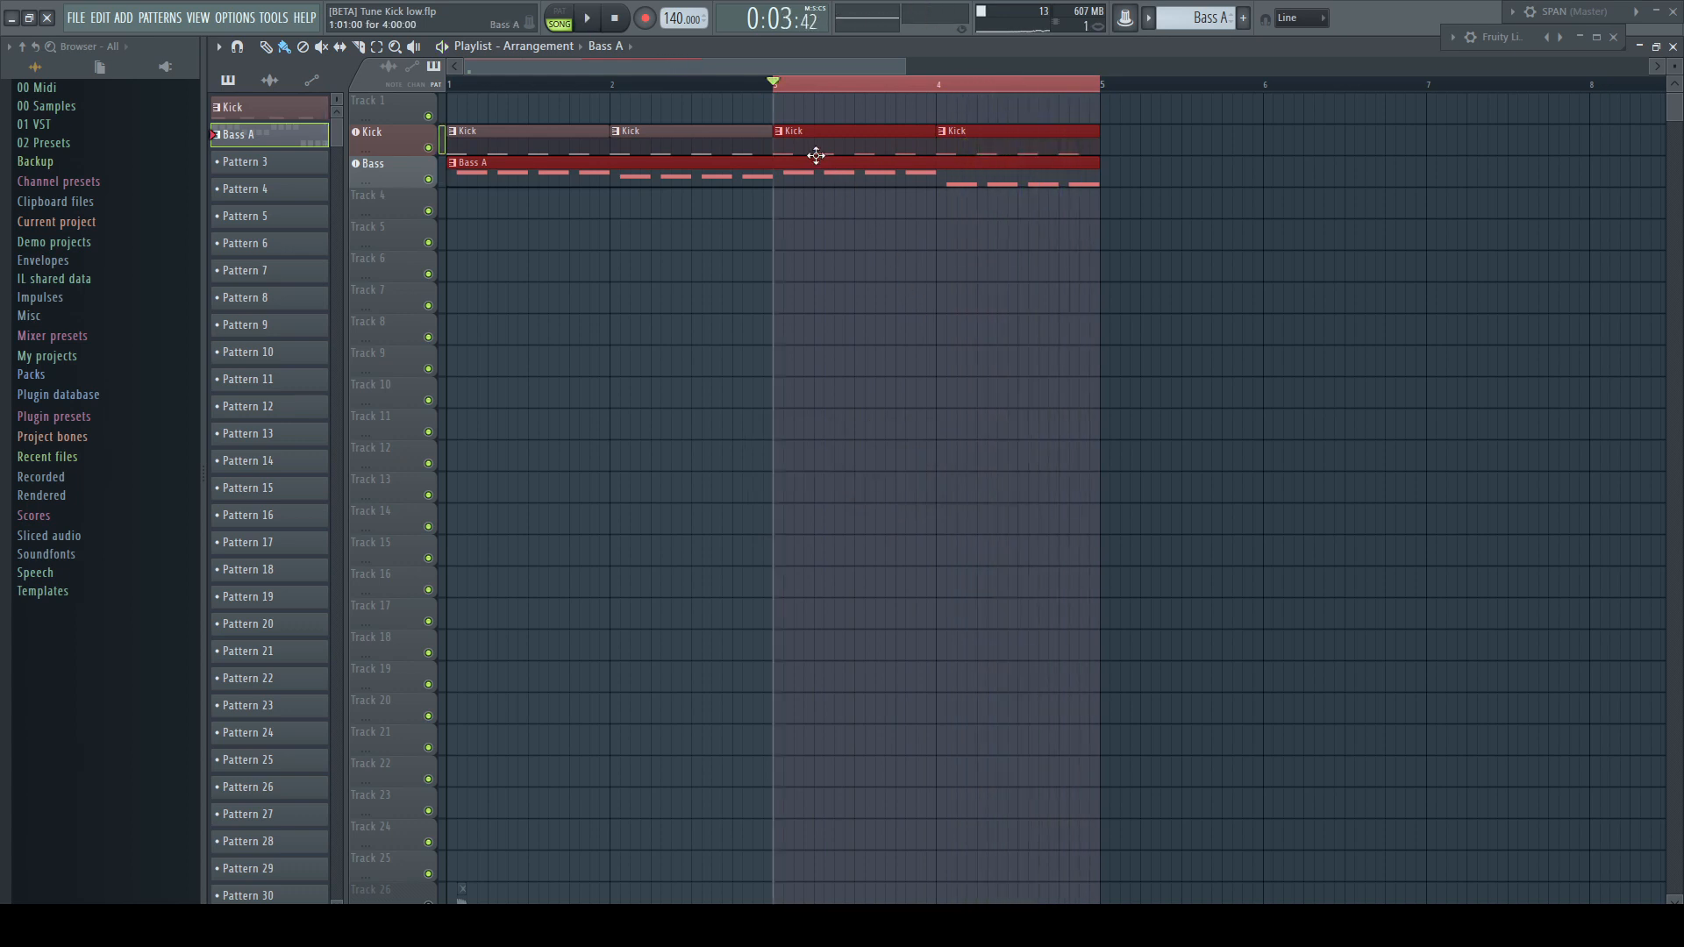
{"action": "left_click", "coordinate": [792, 84], "text": "ctrl"}
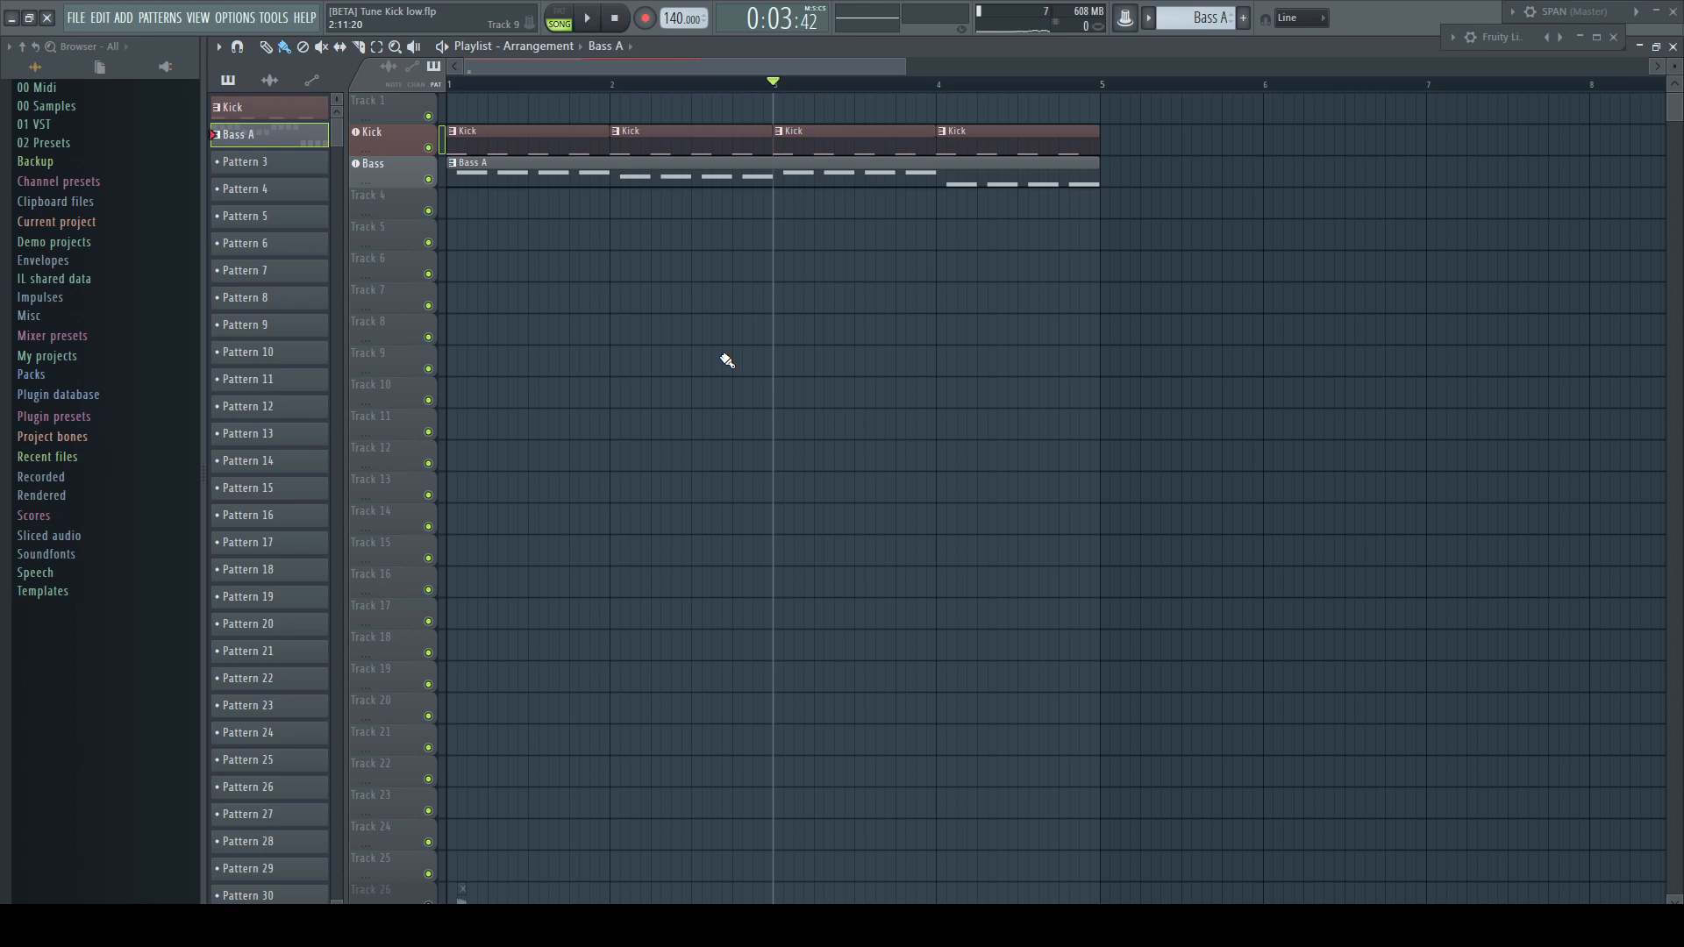
{"action": "key", "text": "space"}
Step: Audition the bass with the ShaperBox2 sidechain enabled on the Bass mixer track, bypass the effect and close its window
{"action": "key", "text": "F9"}
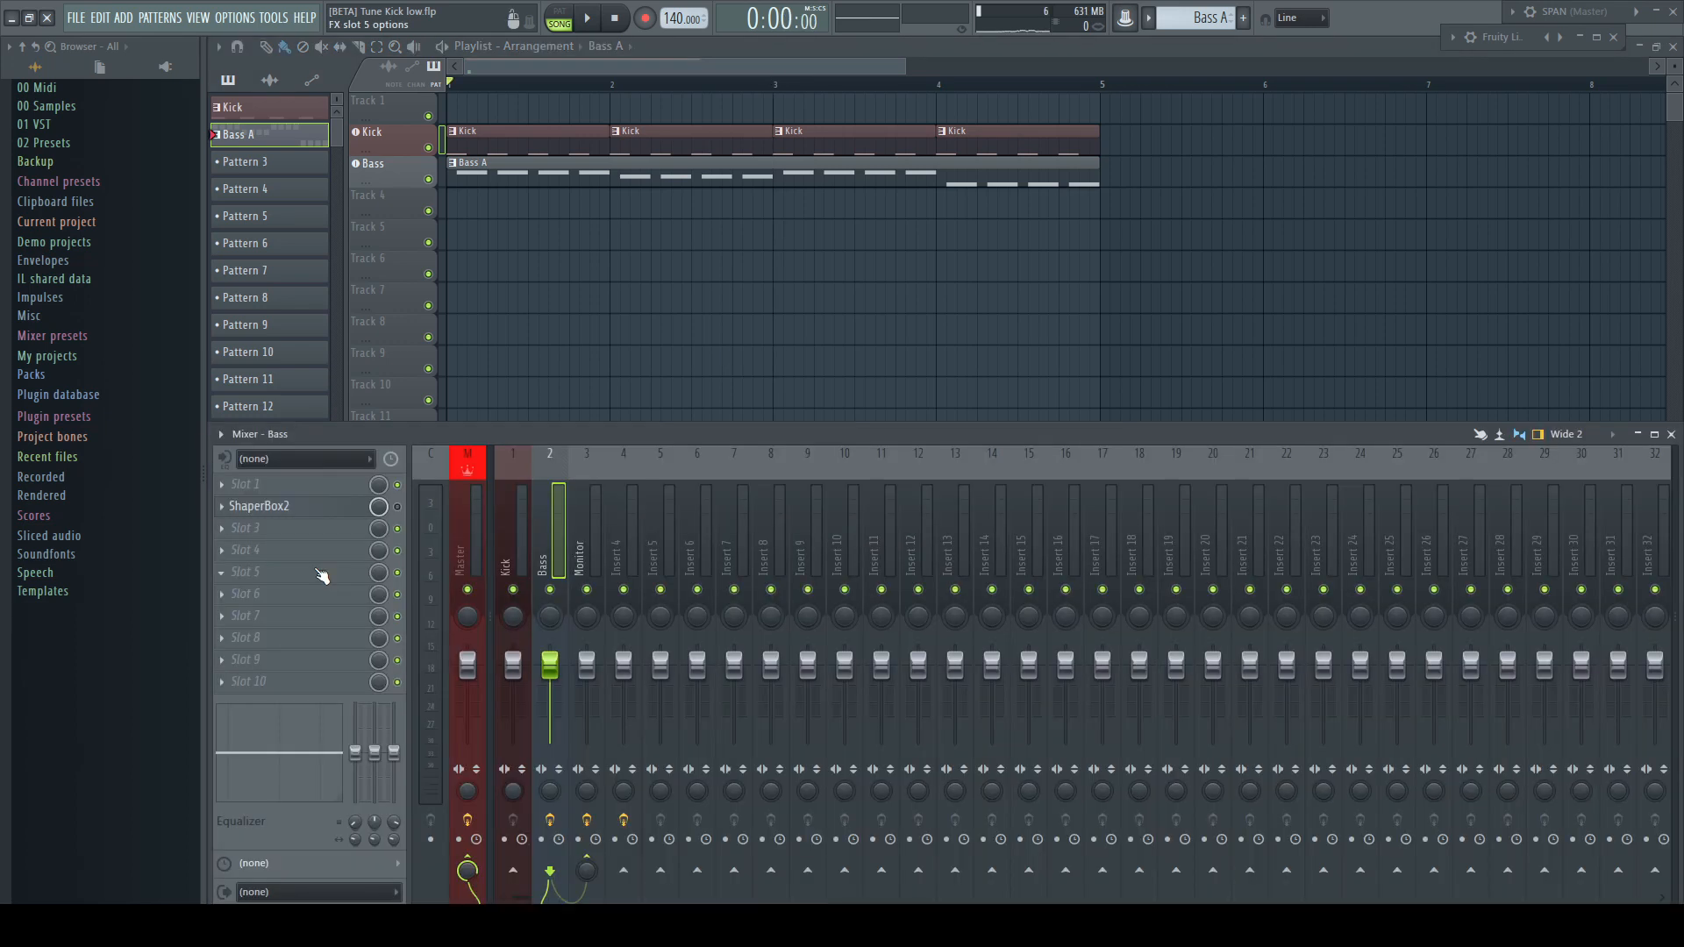
{"action": "left_click", "coordinate": [326, 508]}
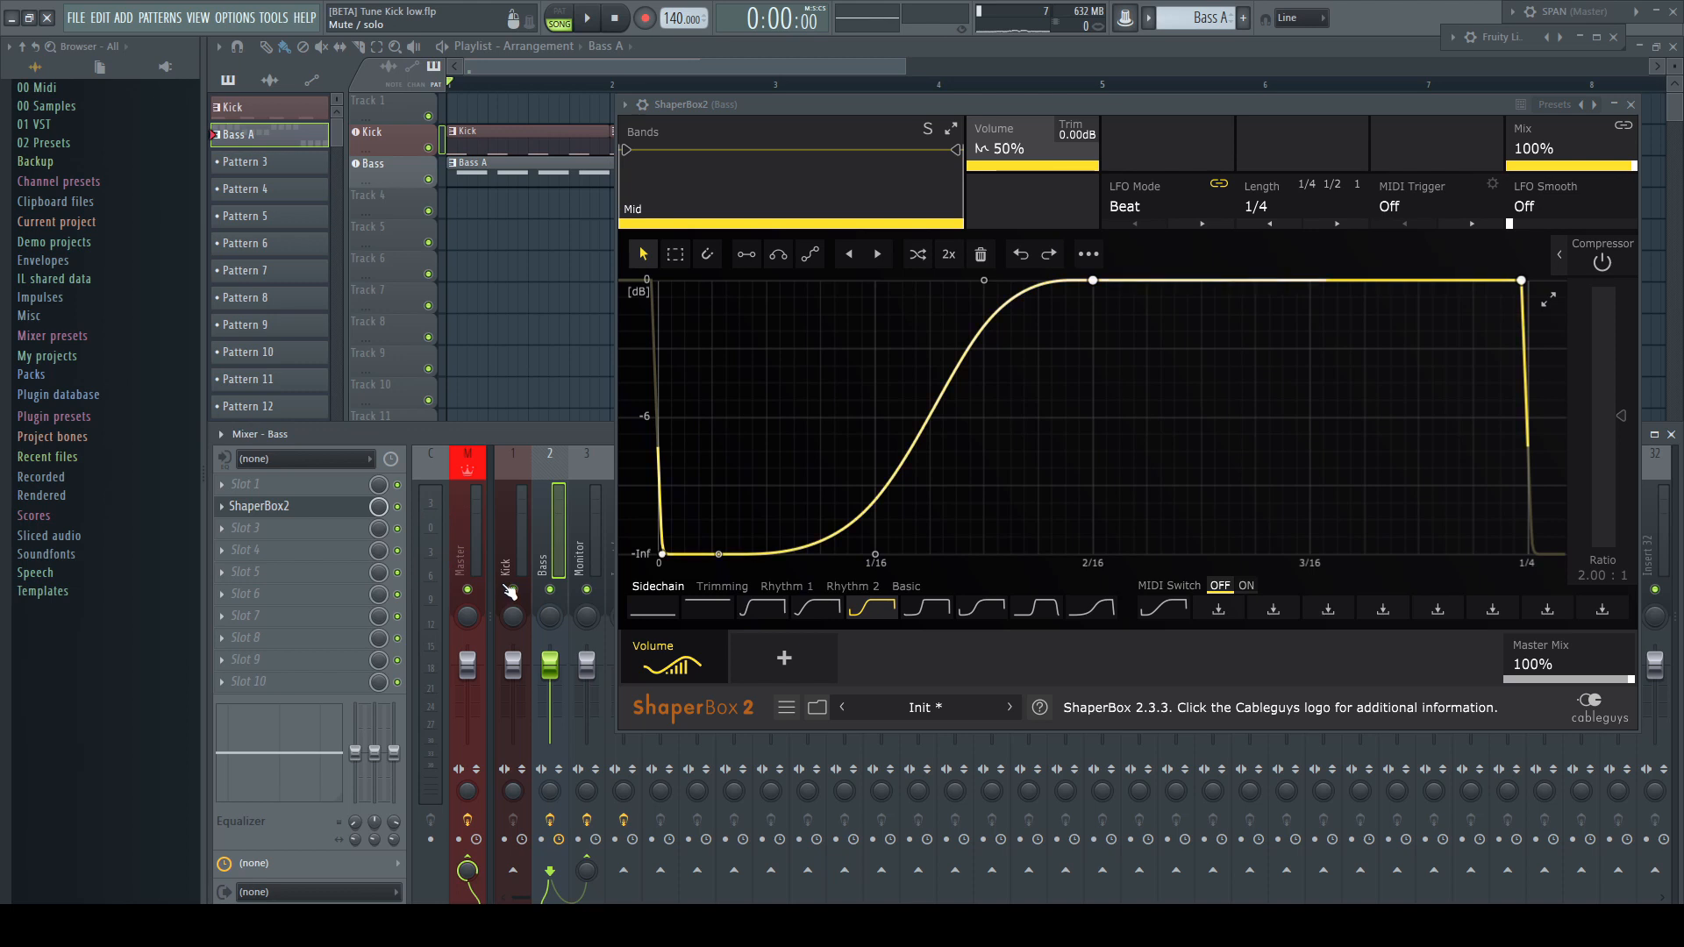
{"action": "key", "text": "space"}
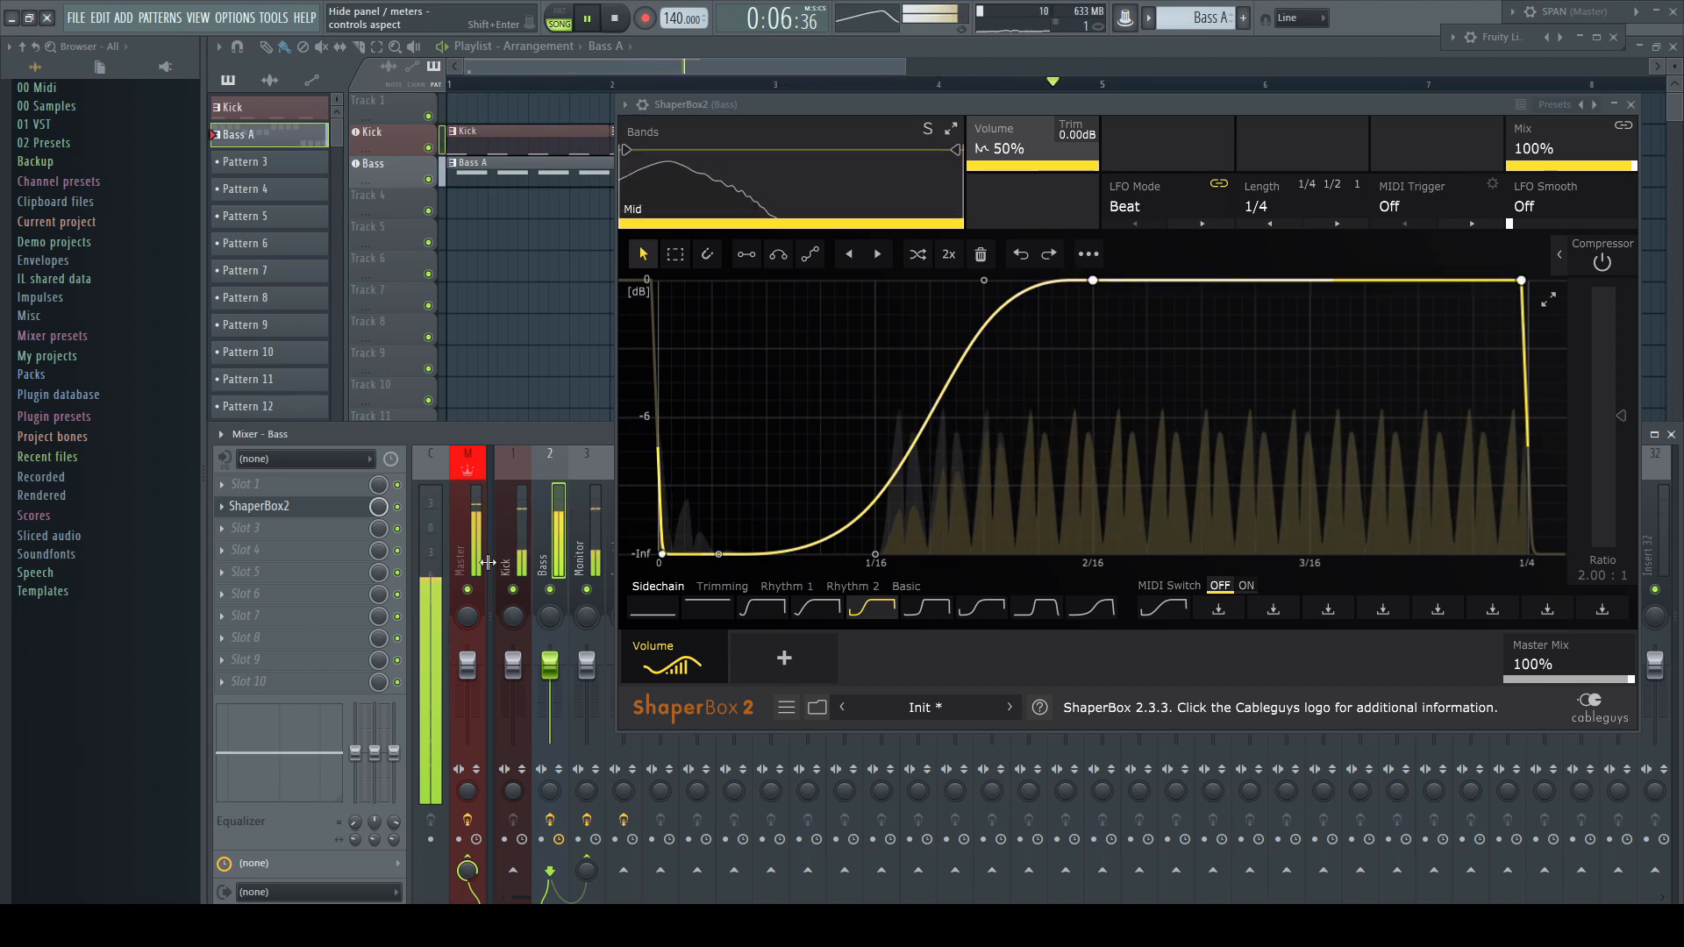
{"action": "key", "text": "space"}
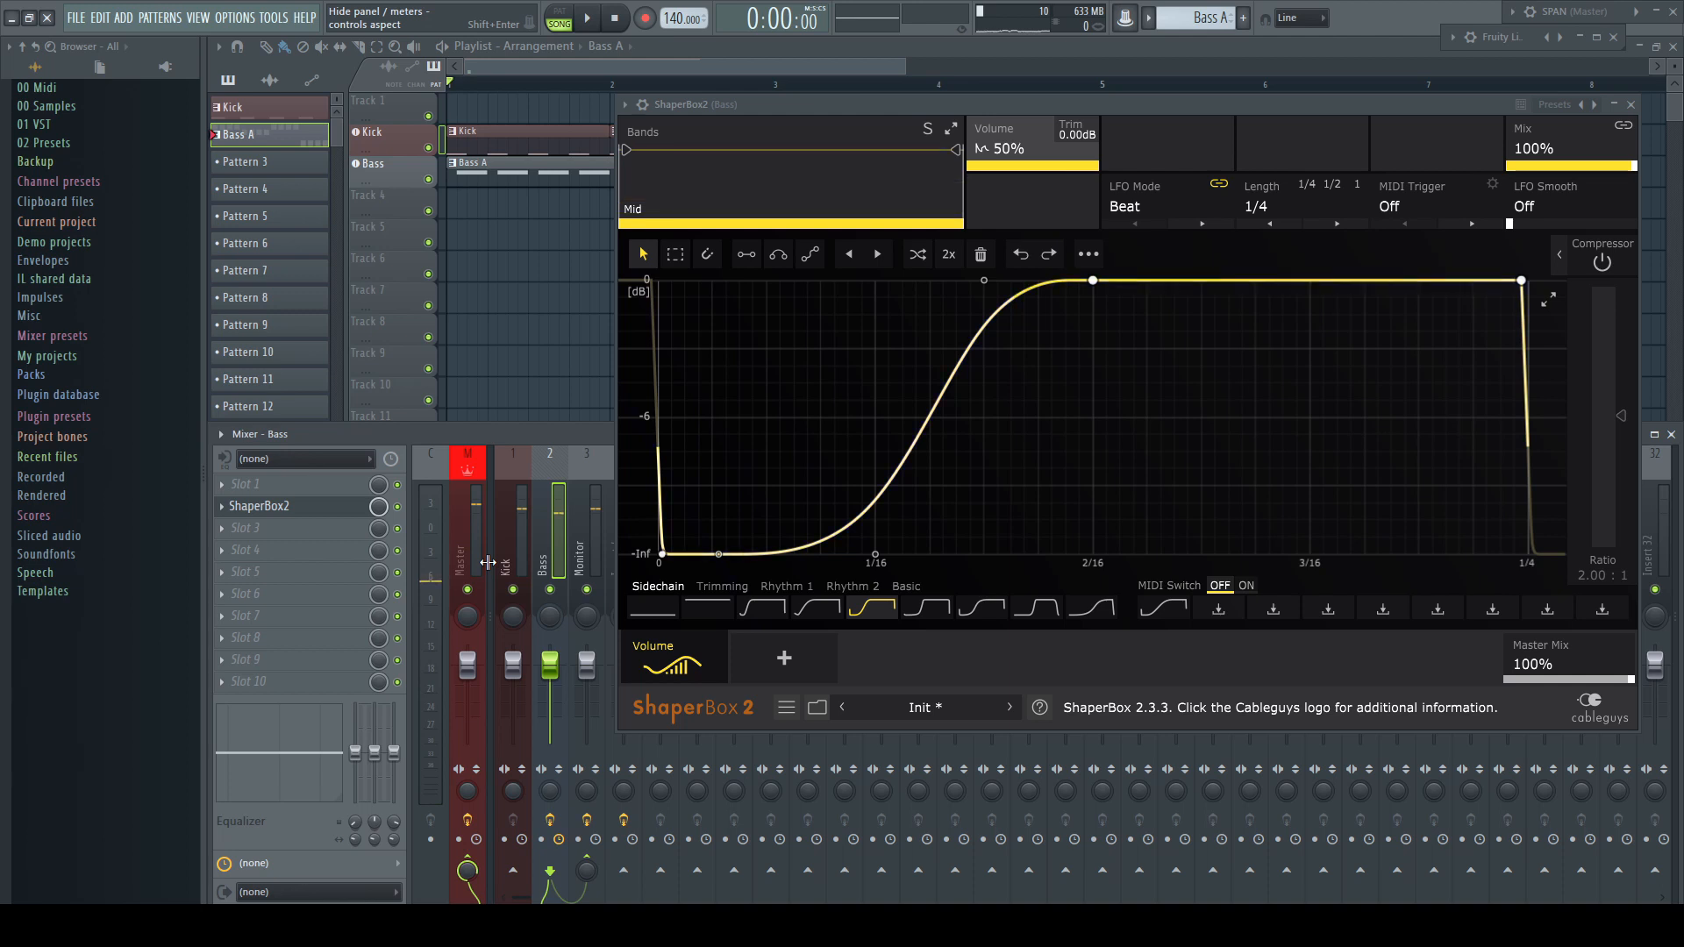
{"action": "left_click", "coordinate": [398, 507]}
{"action": "left_click", "coordinate": [1631, 105]}
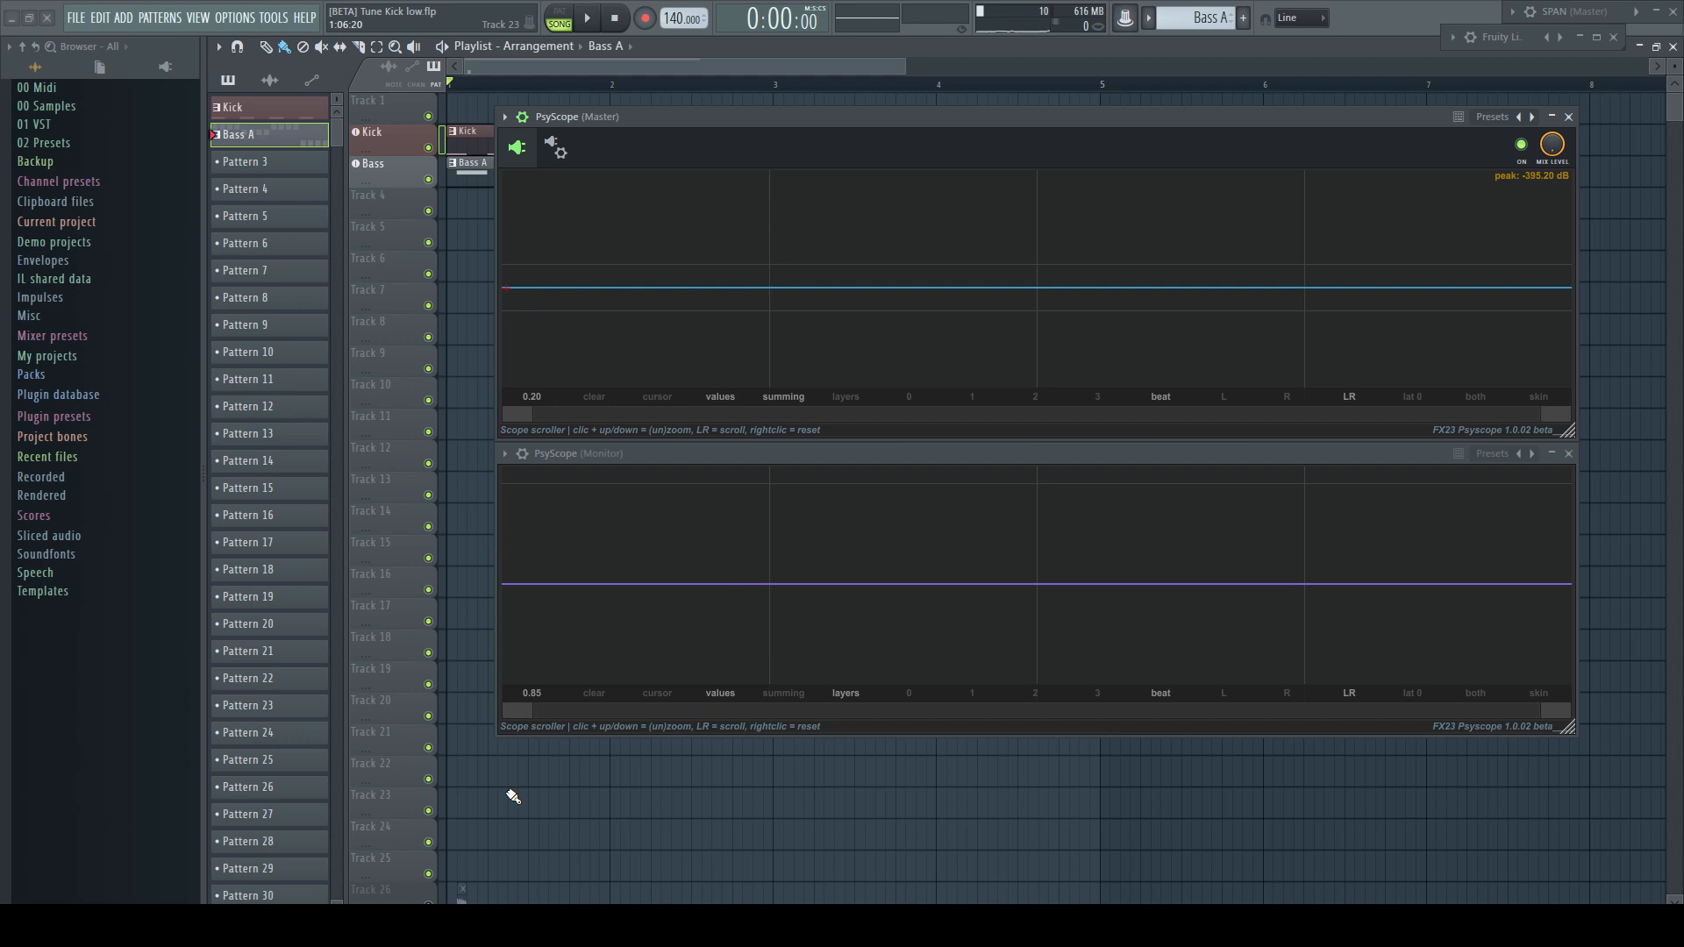
Step: Play the whole arrangement and examine the kick and bass overlap in the Master and Monitor PsyScope windows
{"action": "key", "text": "space"}
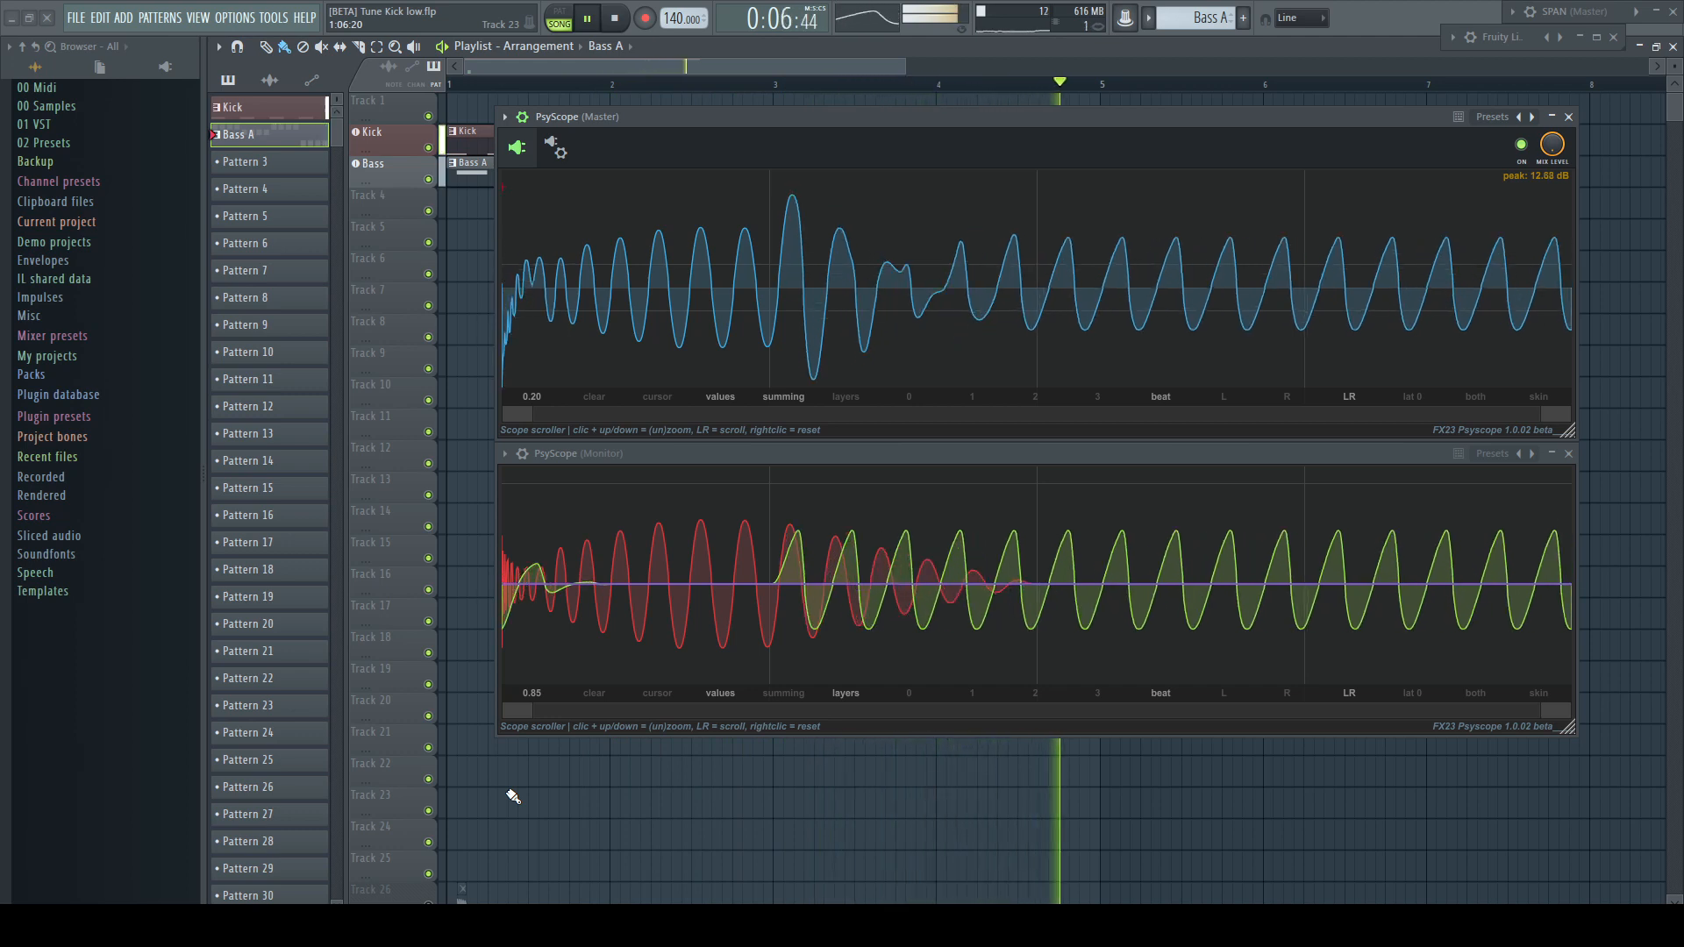
{"action": "key", "text": "space"}
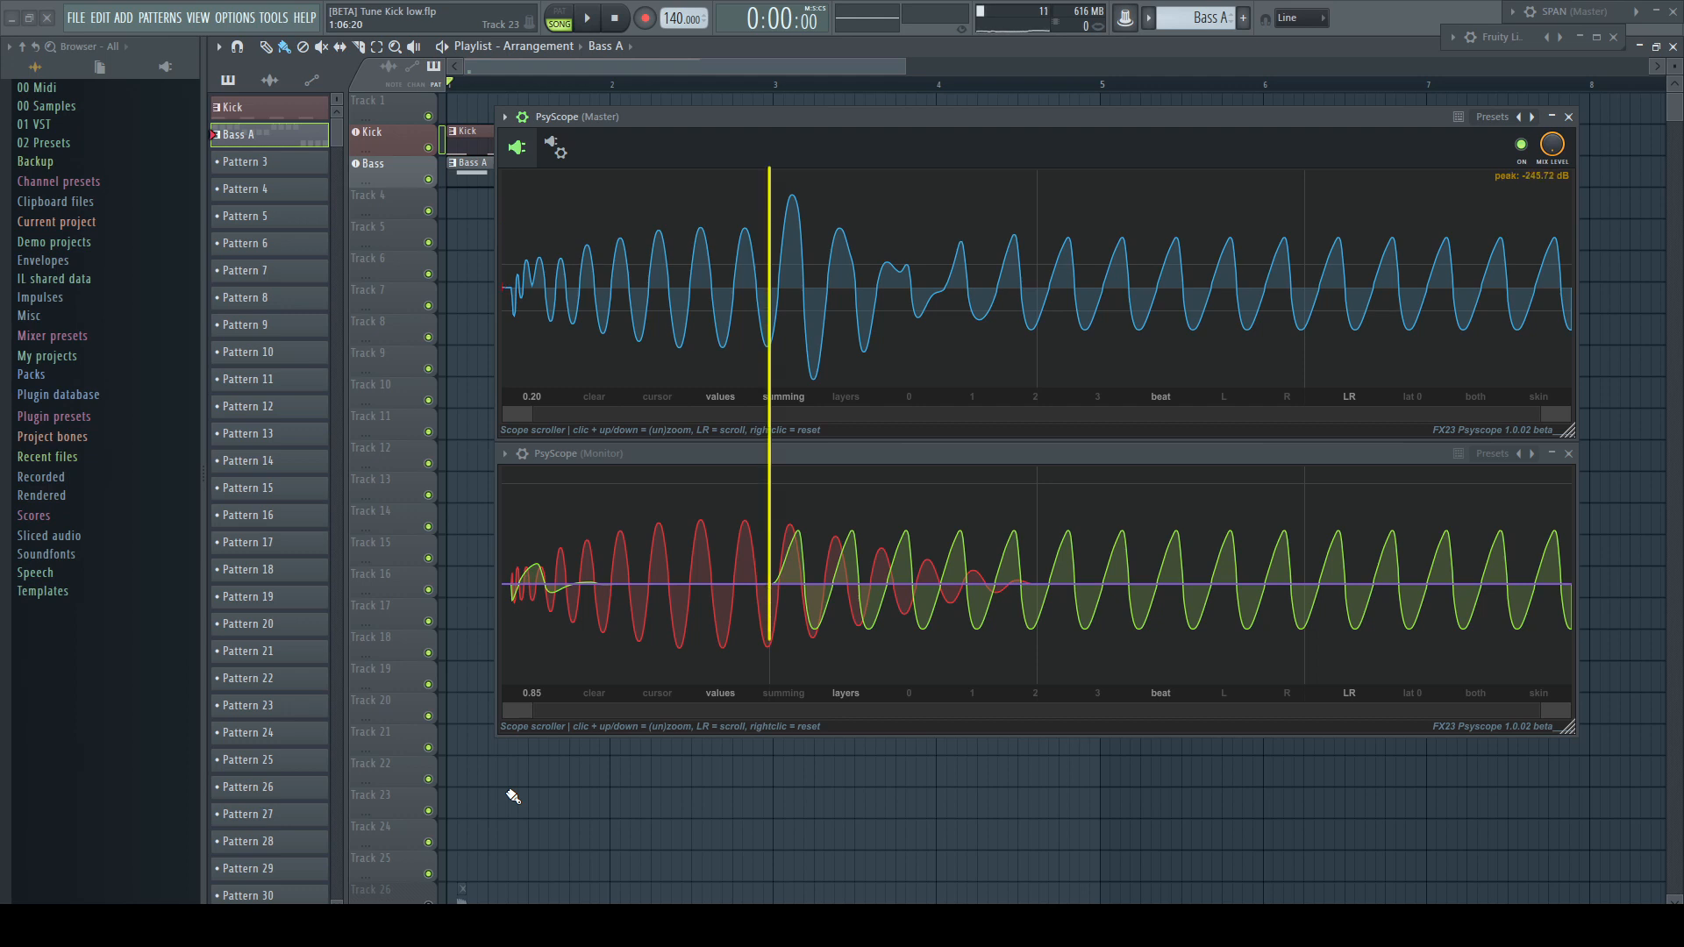
{"action": "key", "text": "space"}
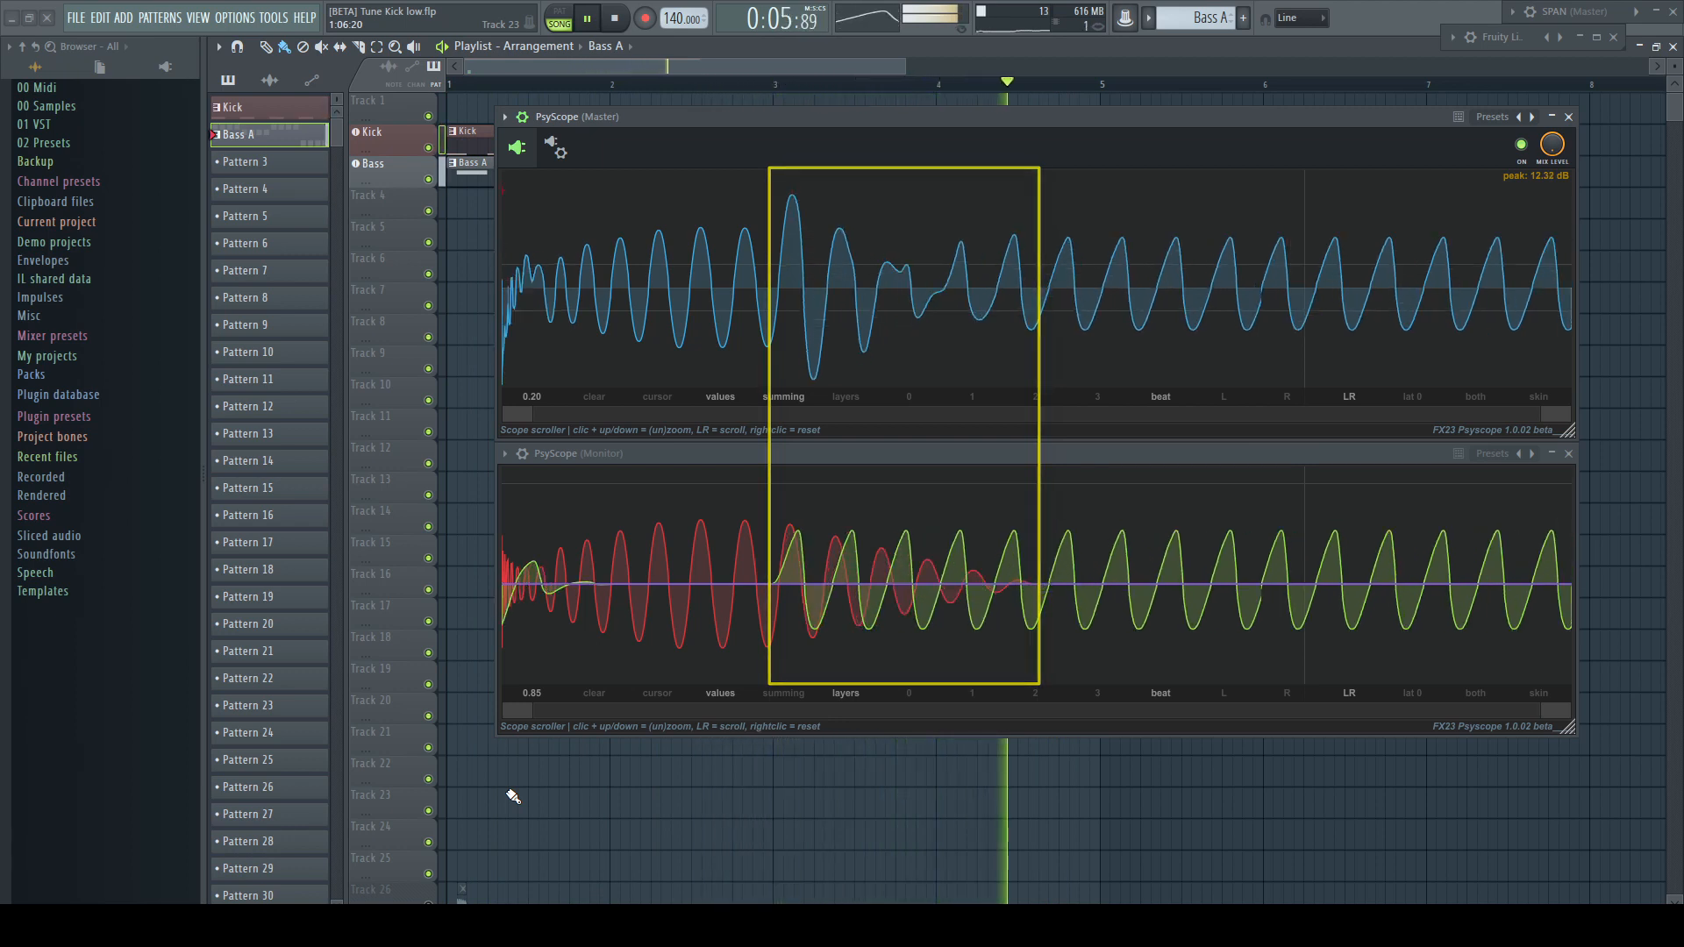
{"action": "key", "text": "space"}
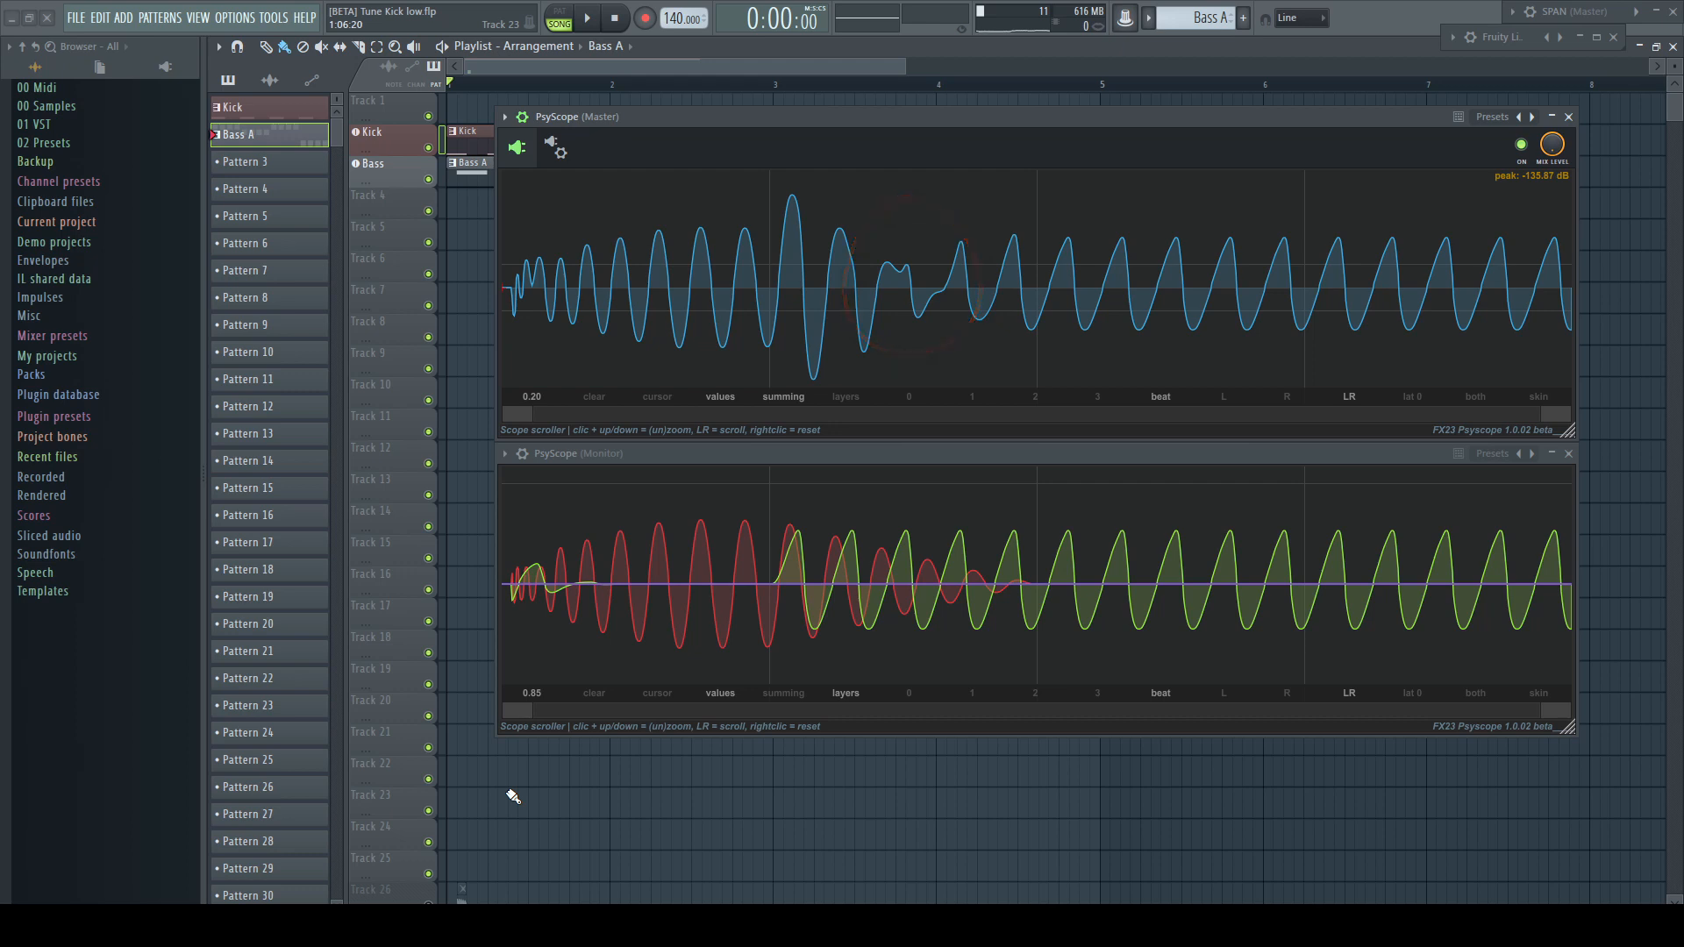
Step: Loop bar 1, extend the loop to bars 1–2, and compare the A and G# bass waveforms against the kick
{"action": "left_click_drag", "start_coordinate": [452, 84], "coordinate": [611, 87]}
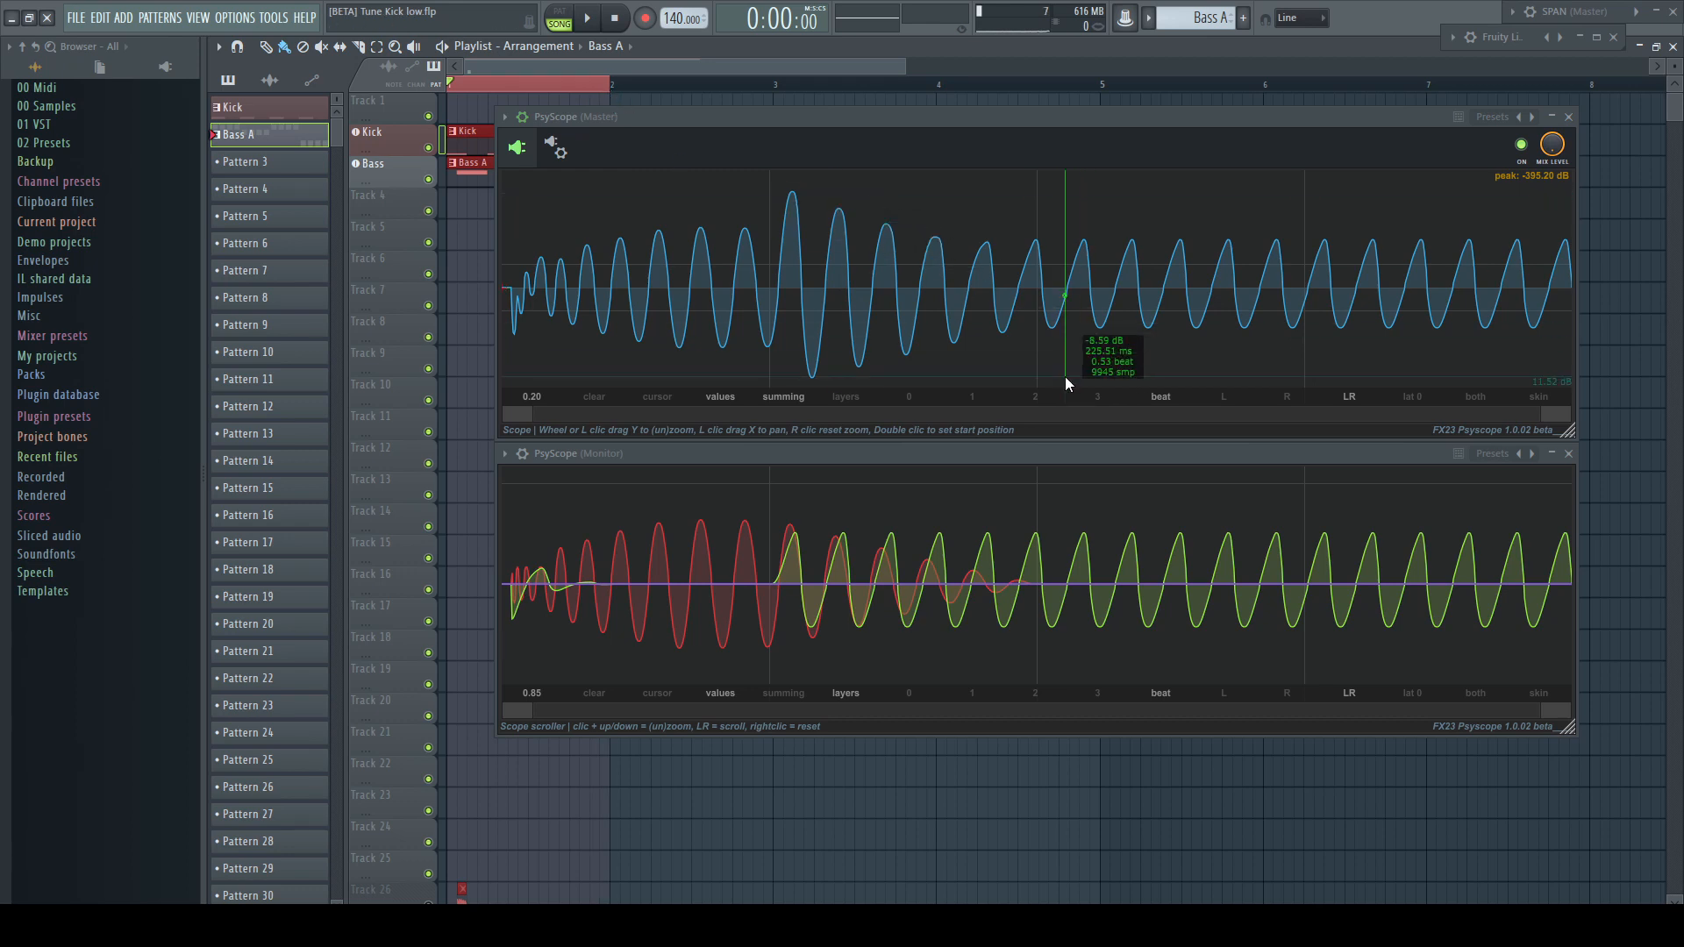
{"action": "key", "text": "space"}
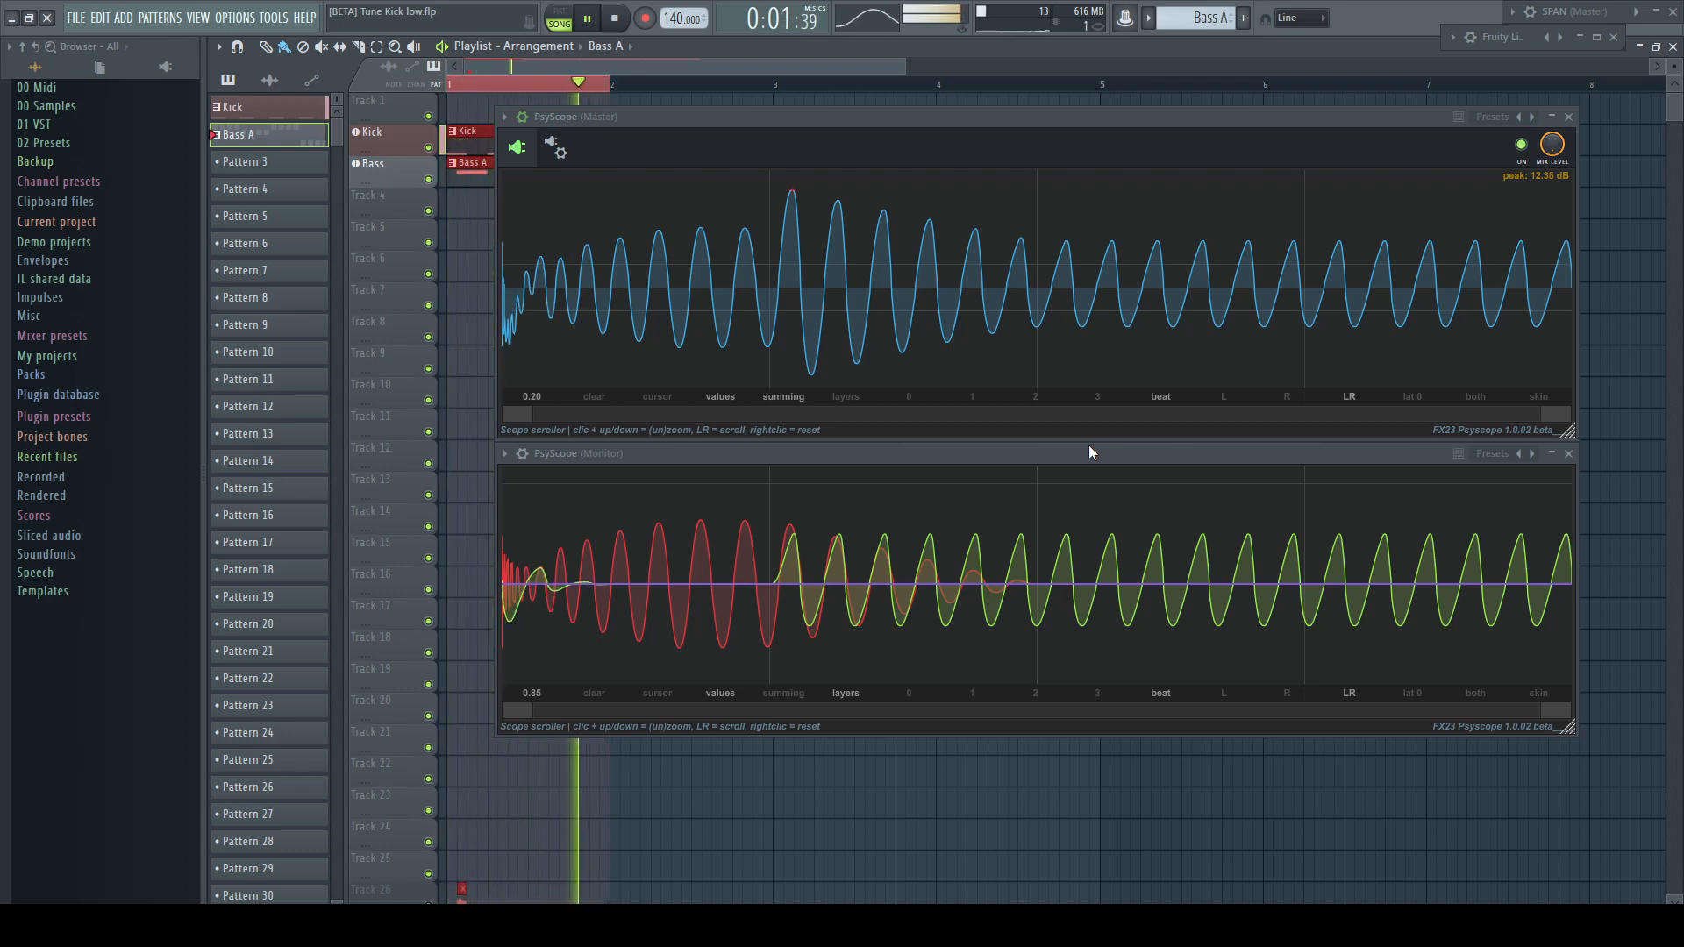
{"action": "key", "text": "space"}
{"action": "left_click_drag", "start_coordinate": [450, 84], "coordinate": [774, 86]}
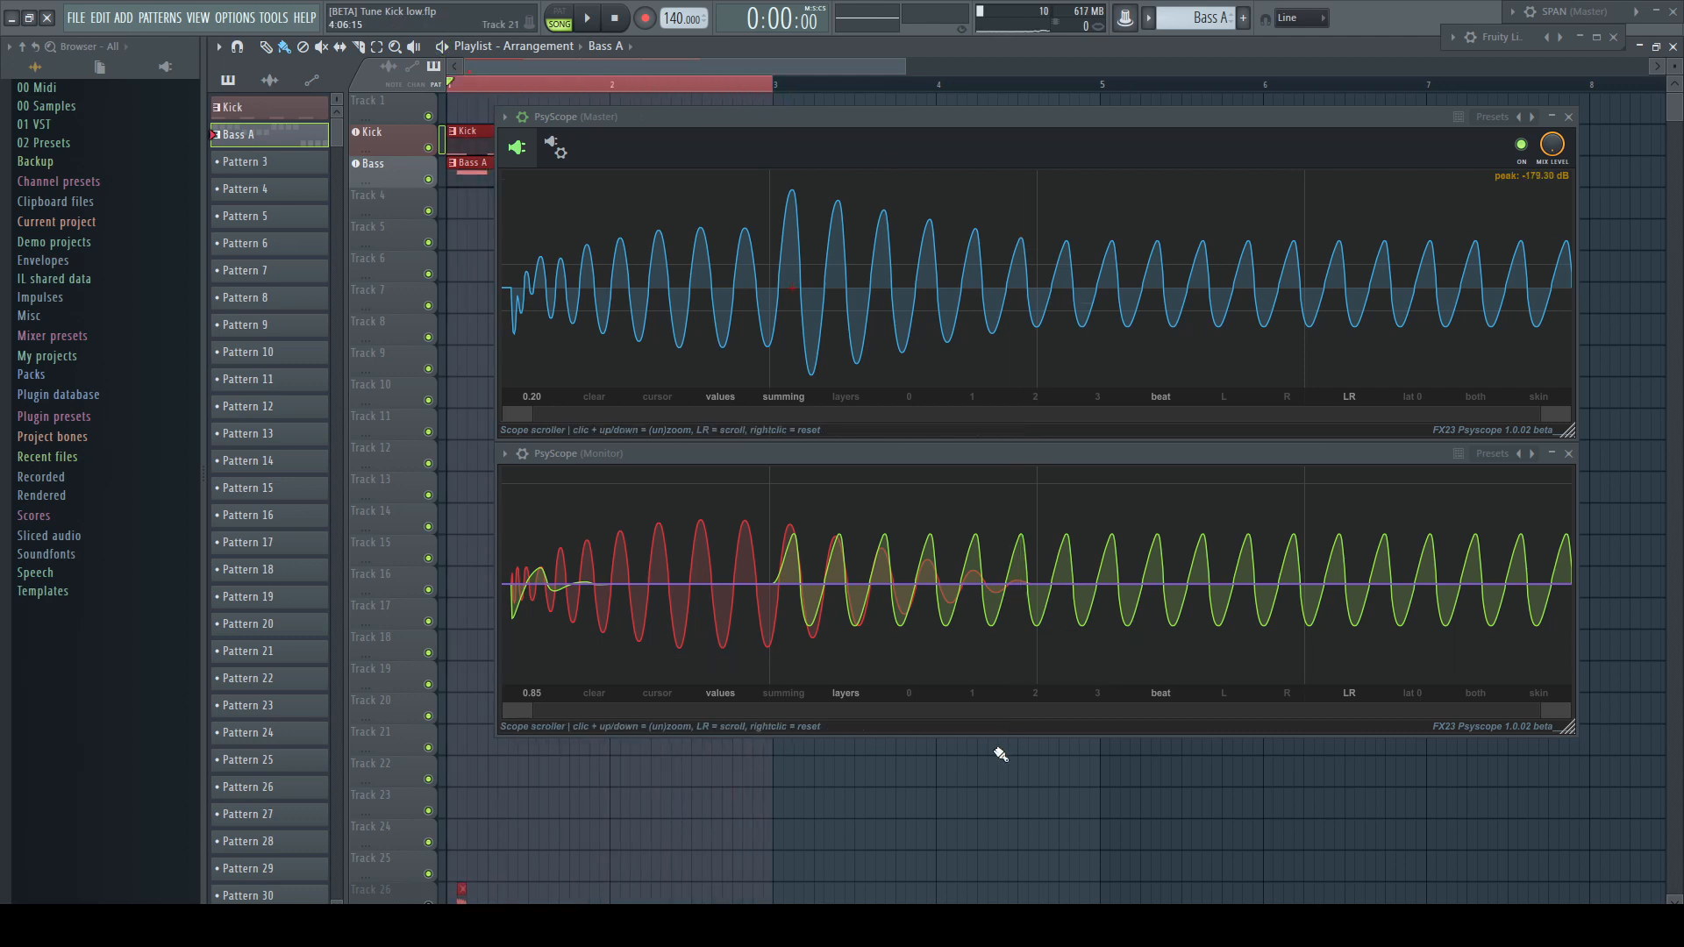
{"action": "key", "text": "space"}
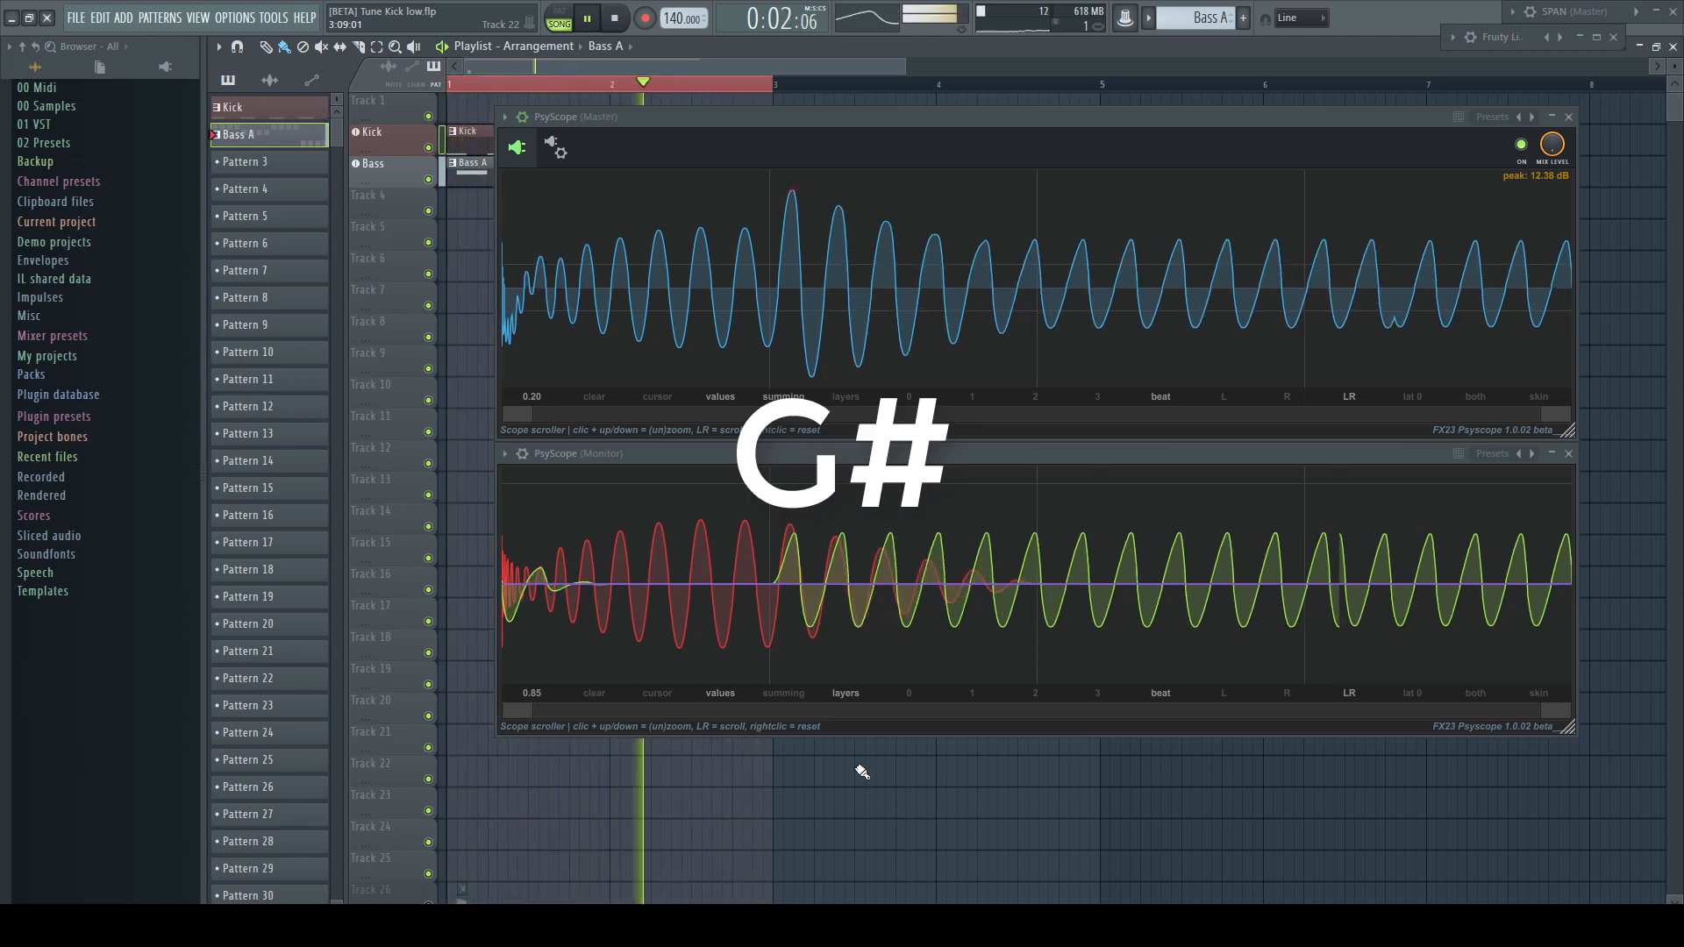
{"action": "key", "text": "space"}
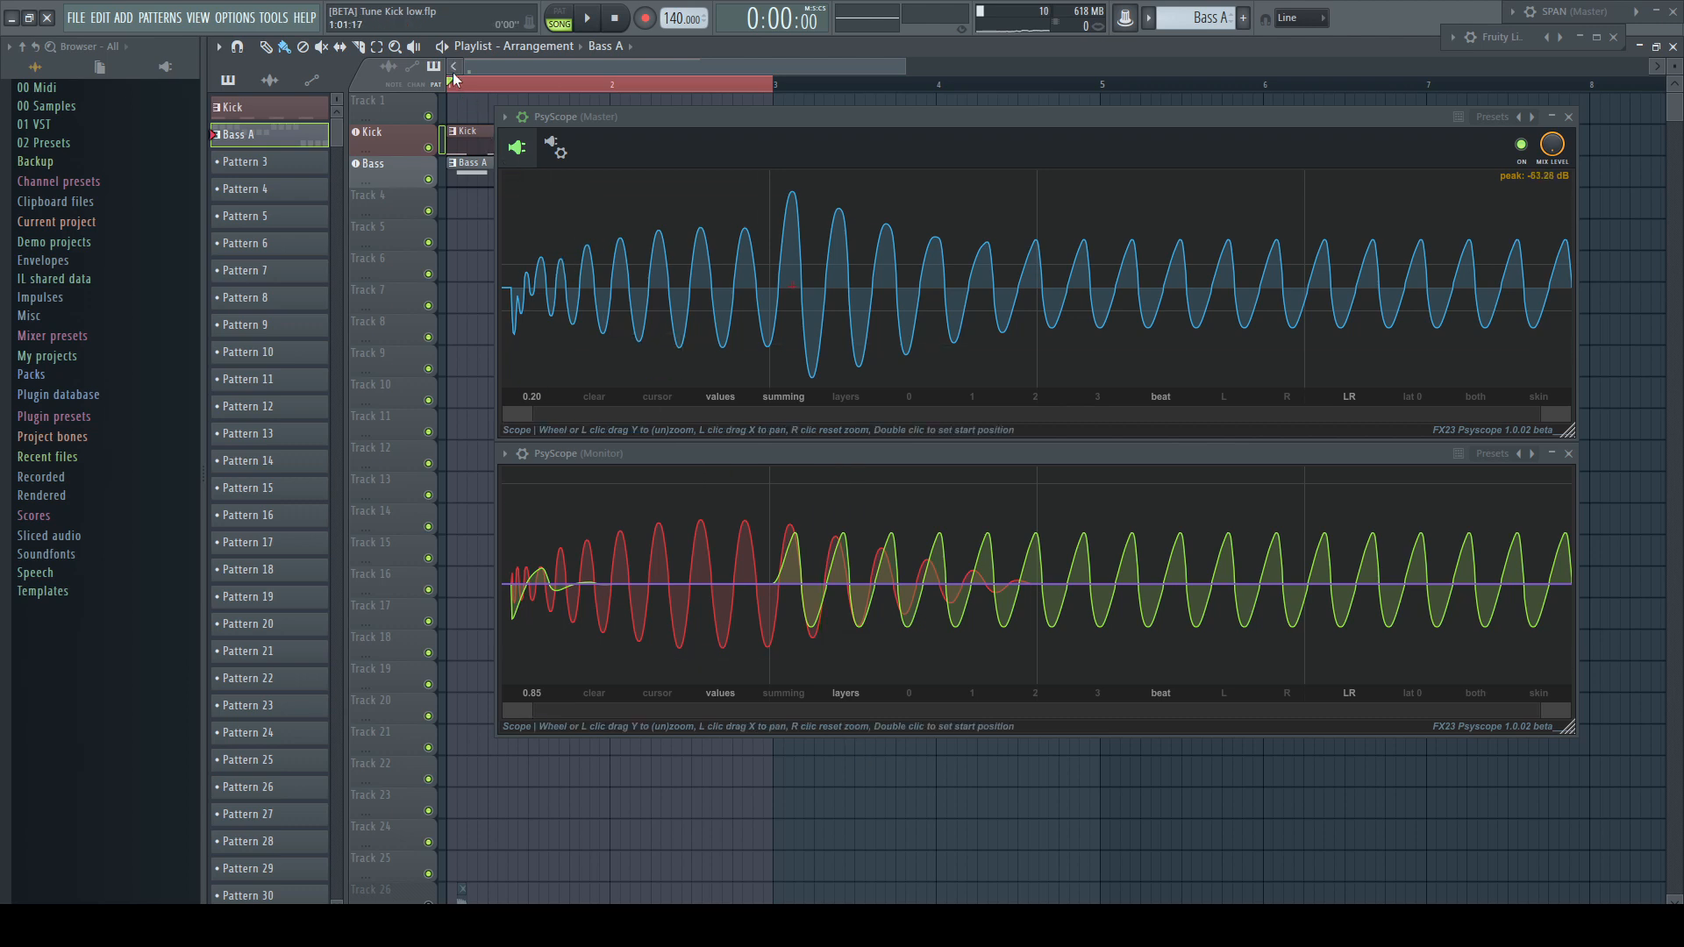
Step: Loop bars 1 and 2 separately and examine the summed waveform's peaks where the kick tail meets the bass
{"action": "left_click_drag", "start_coordinate": [456, 87], "coordinate": [612, 97]}
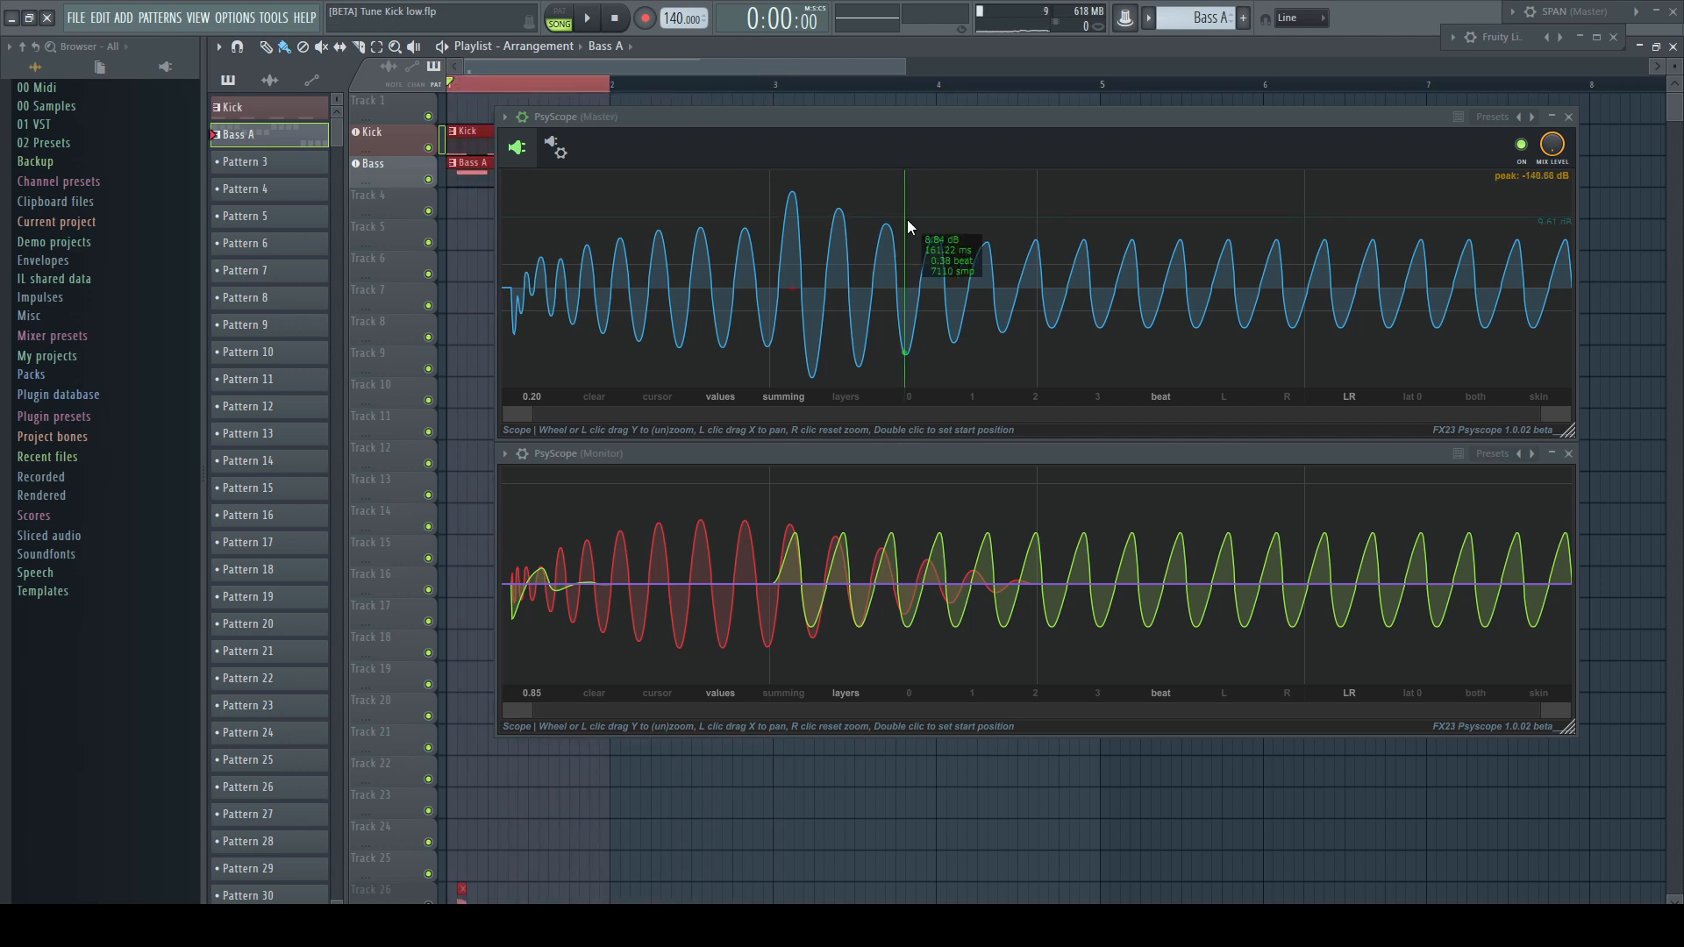
{"action": "key", "text": "space"}
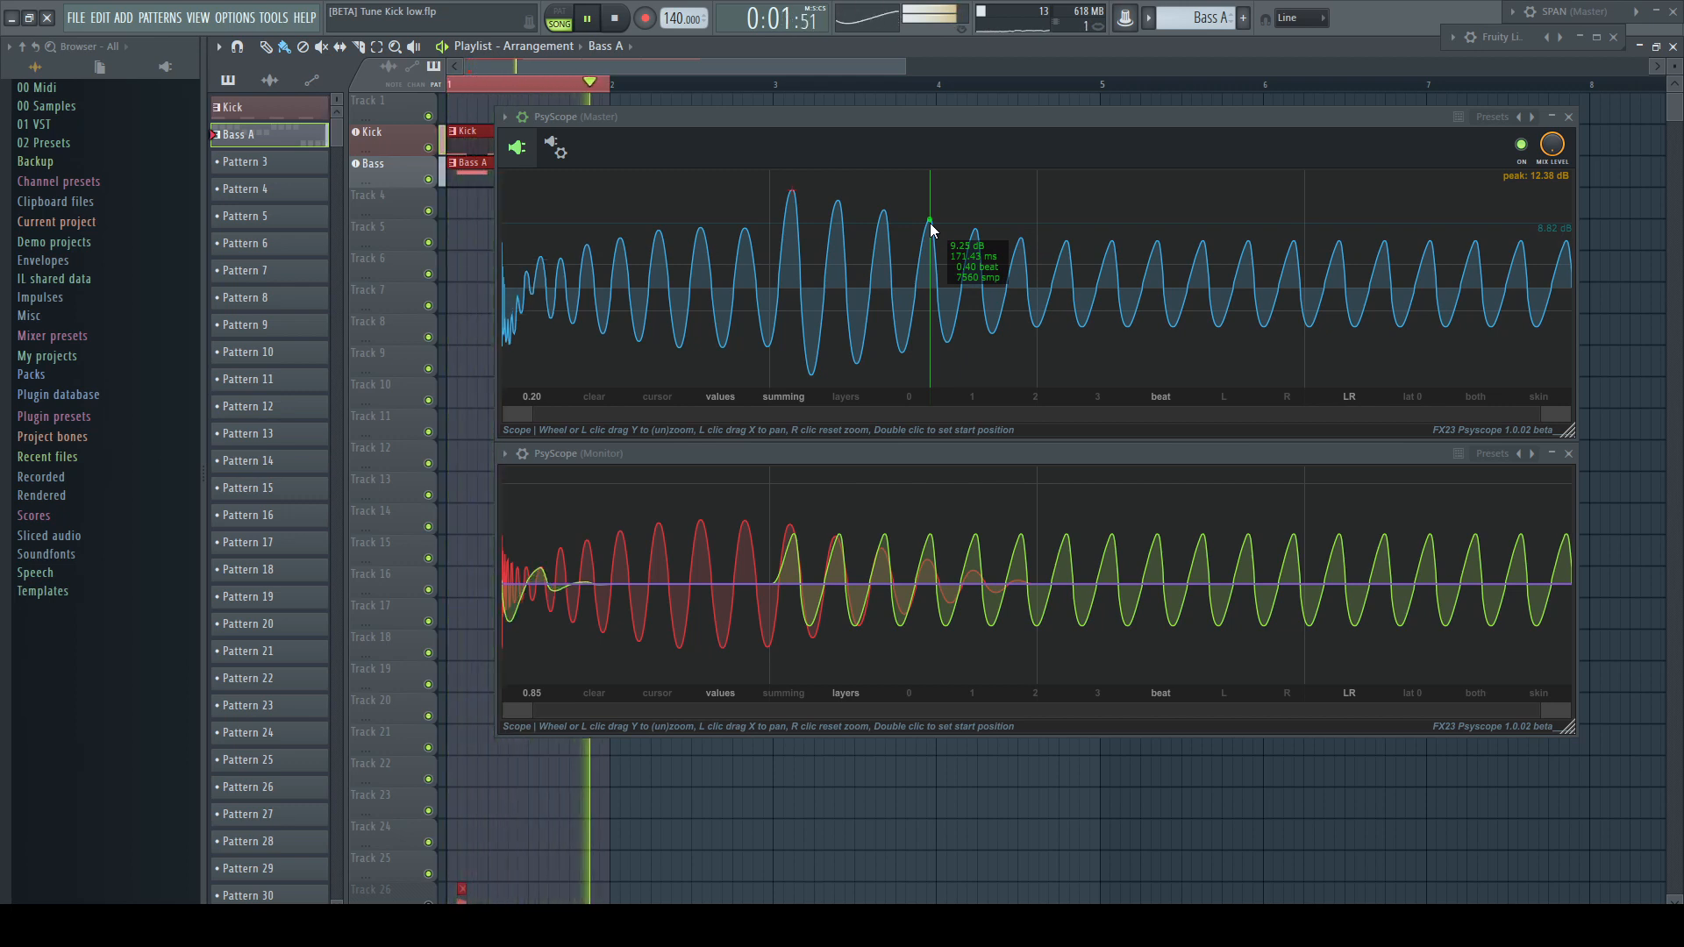
{"action": "key", "text": "space"}
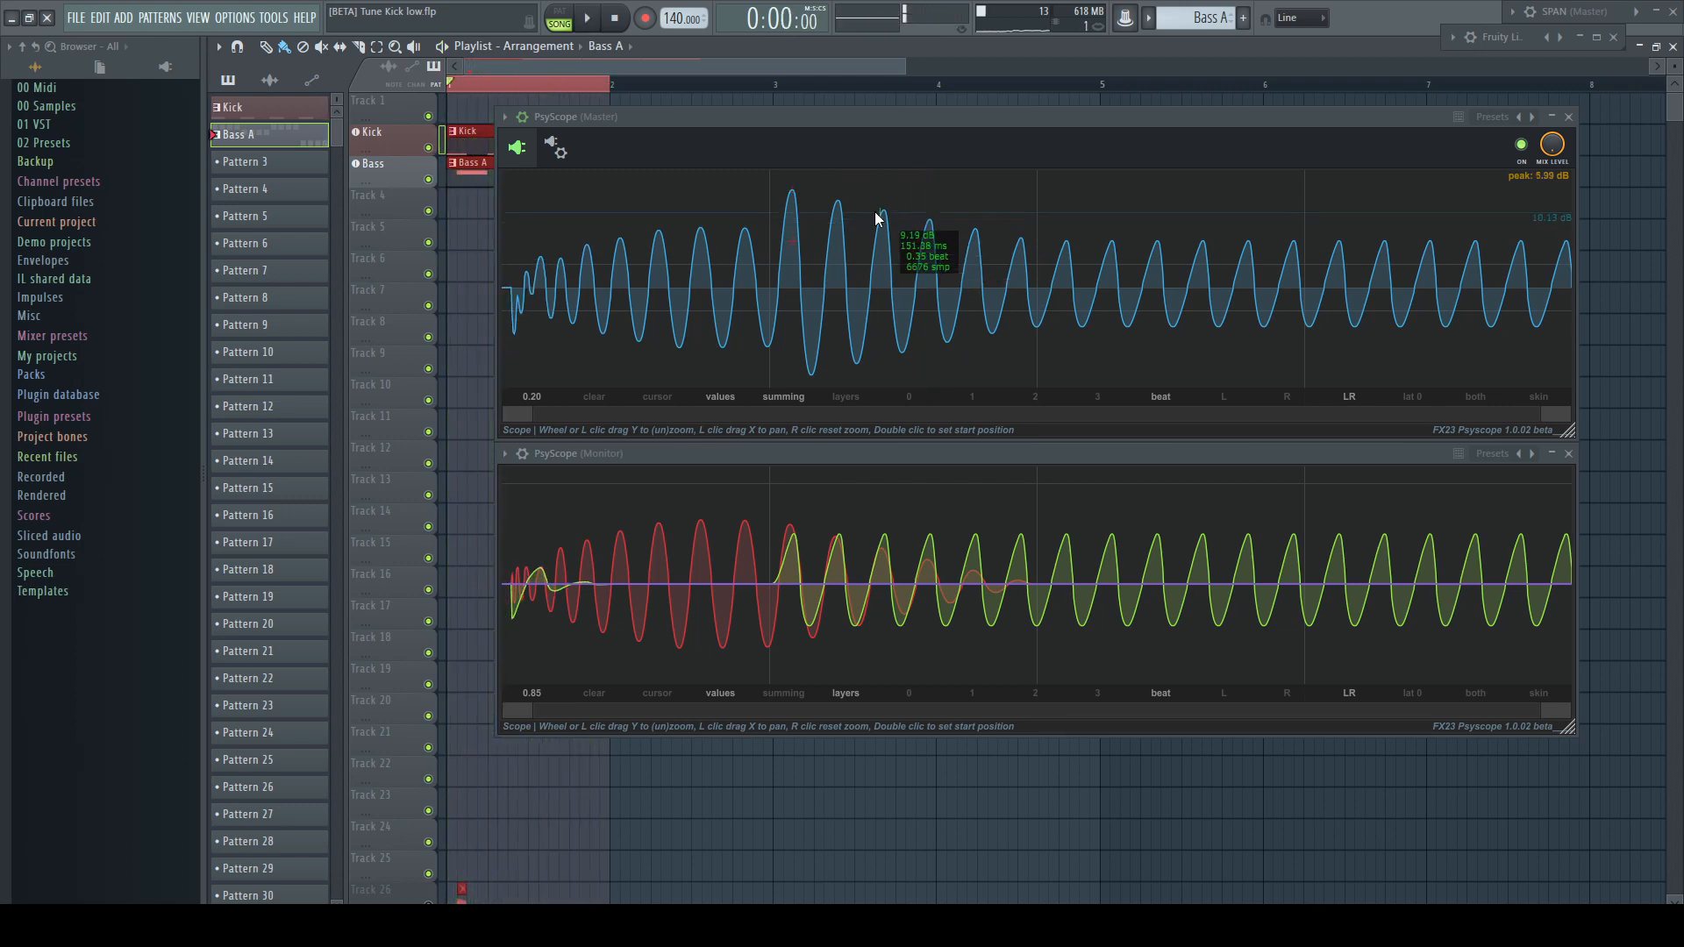
{"action": "left_click_drag", "start_coordinate": [618, 95], "coordinate": [775, 95]}
{"action": "key", "text": "space"}
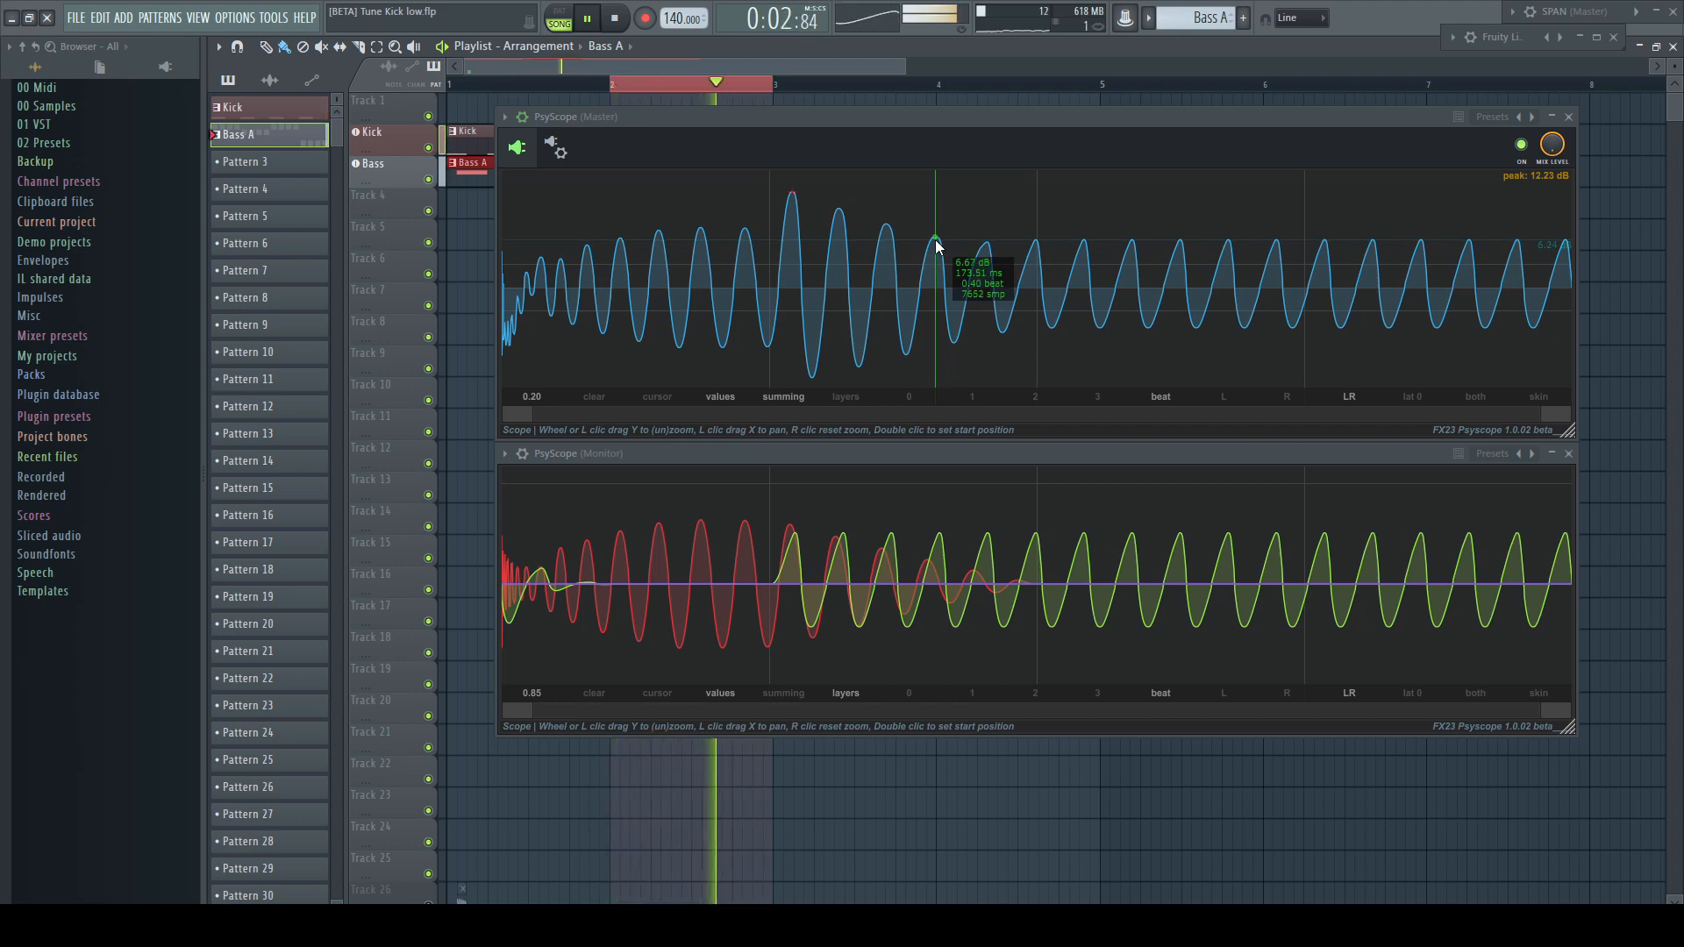
{"action": "key", "text": "space"}
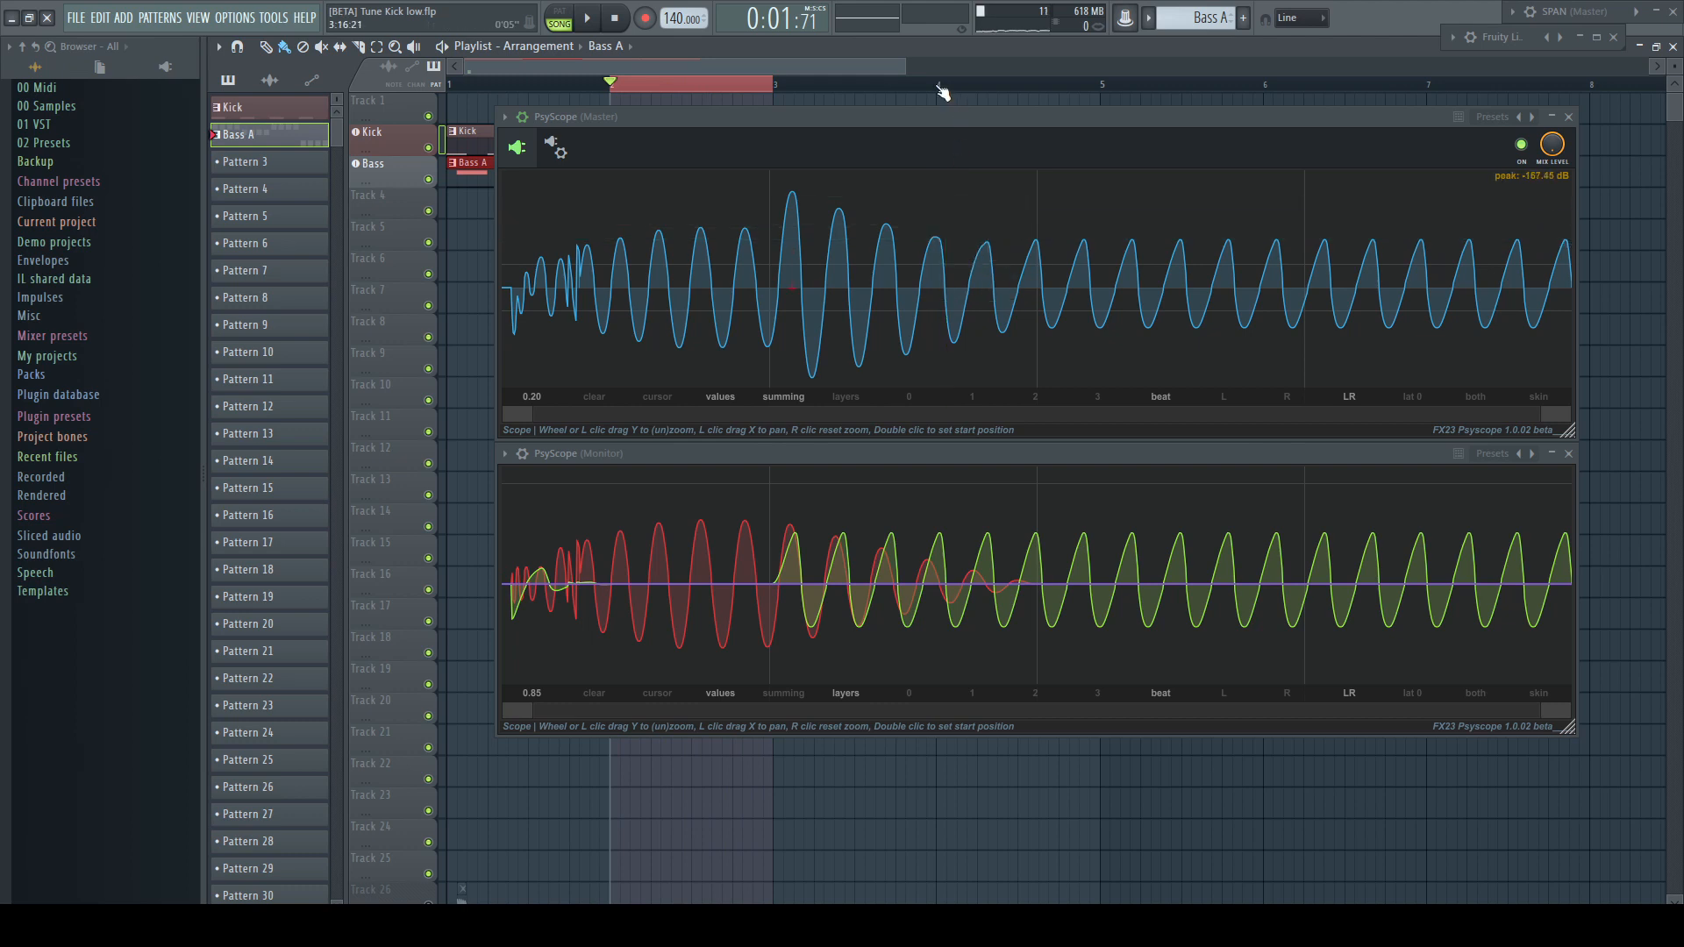
Step: Loop bar 4 and examine how the F# bass note sums with the kick tail in the Master scope
{"action": "left_click_drag", "start_coordinate": [941, 92], "coordinate": [1103, 100]}
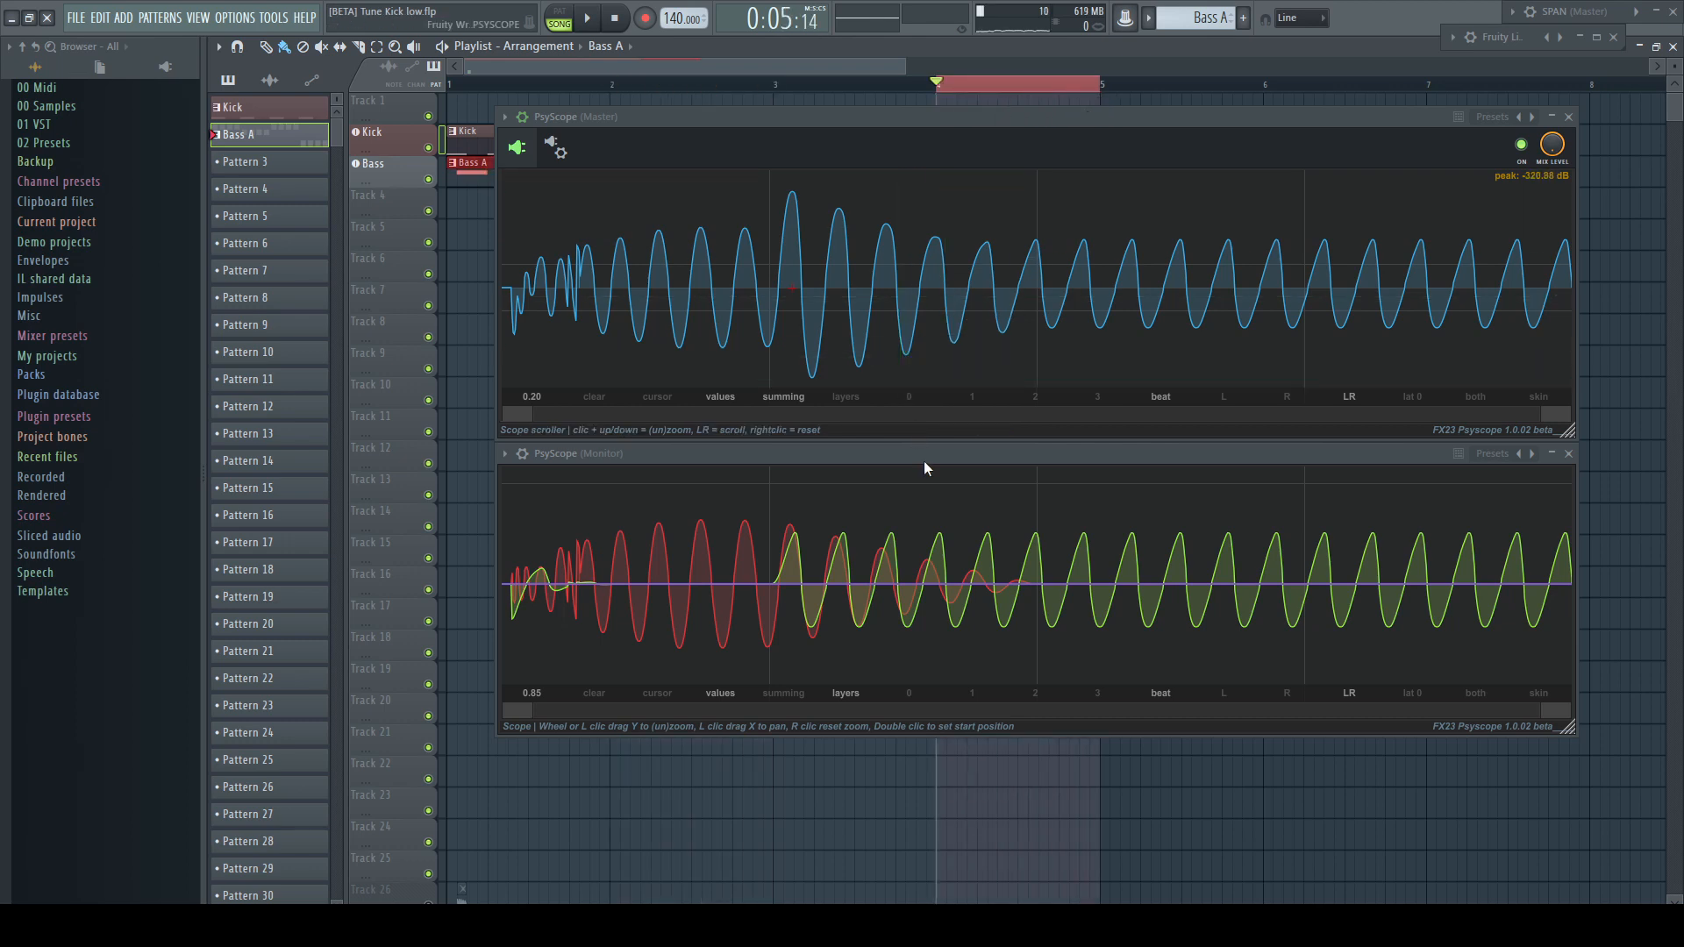
{"action": "key", "text": "space"}
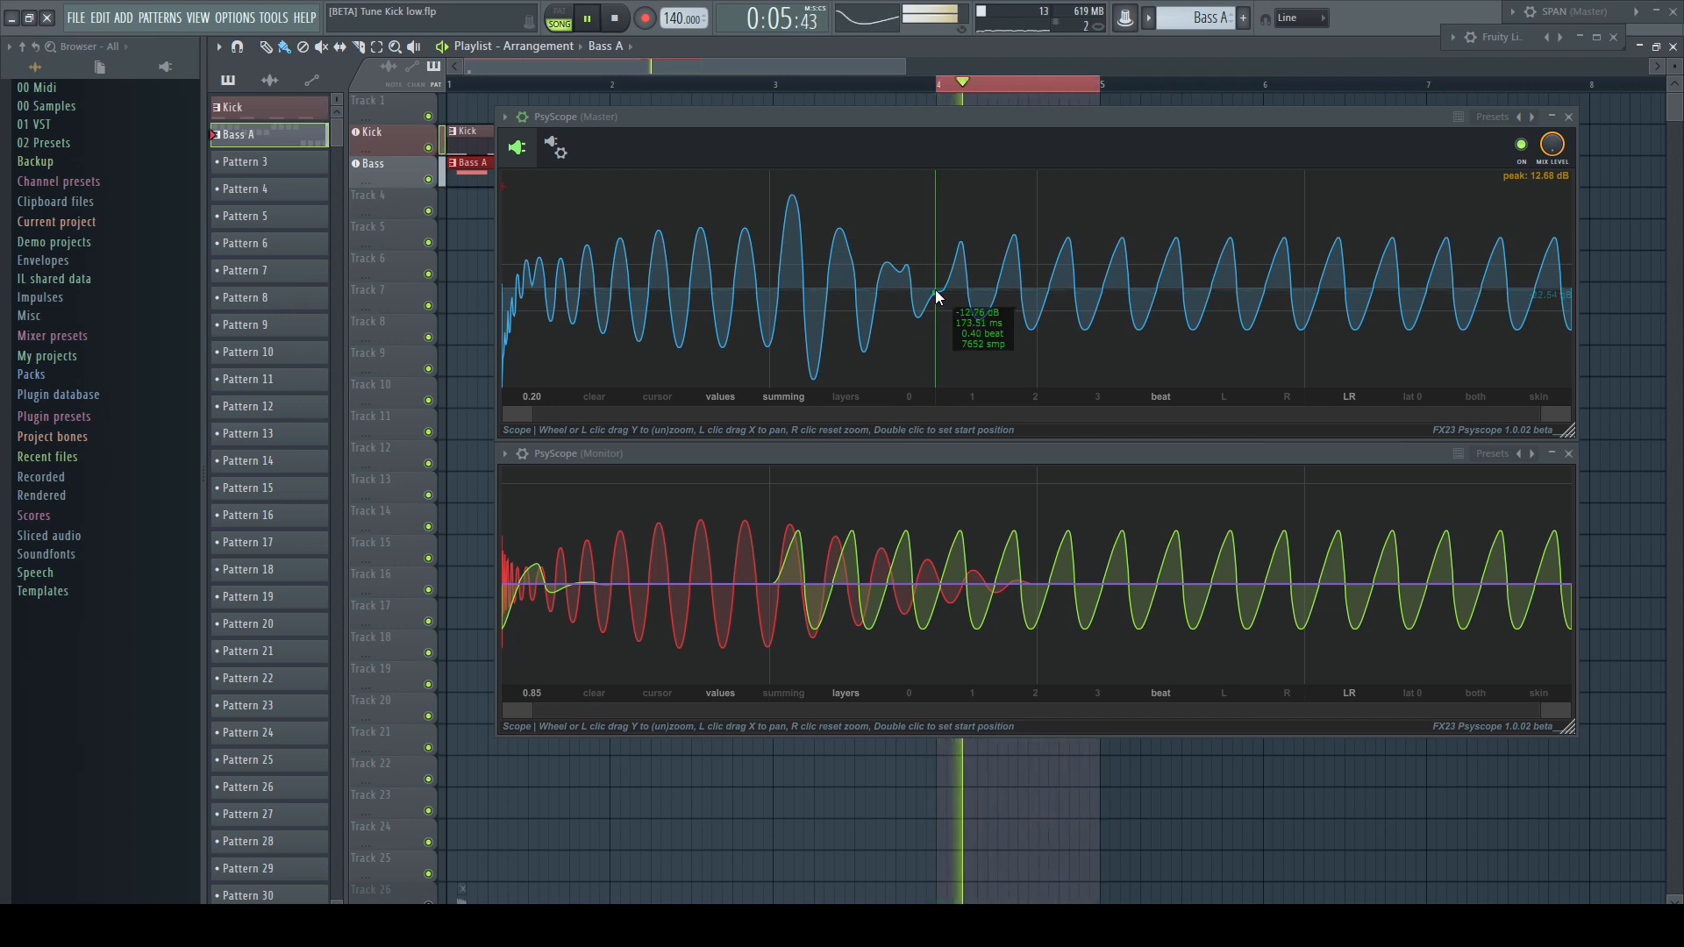
{"action": "key", "text": "space"}
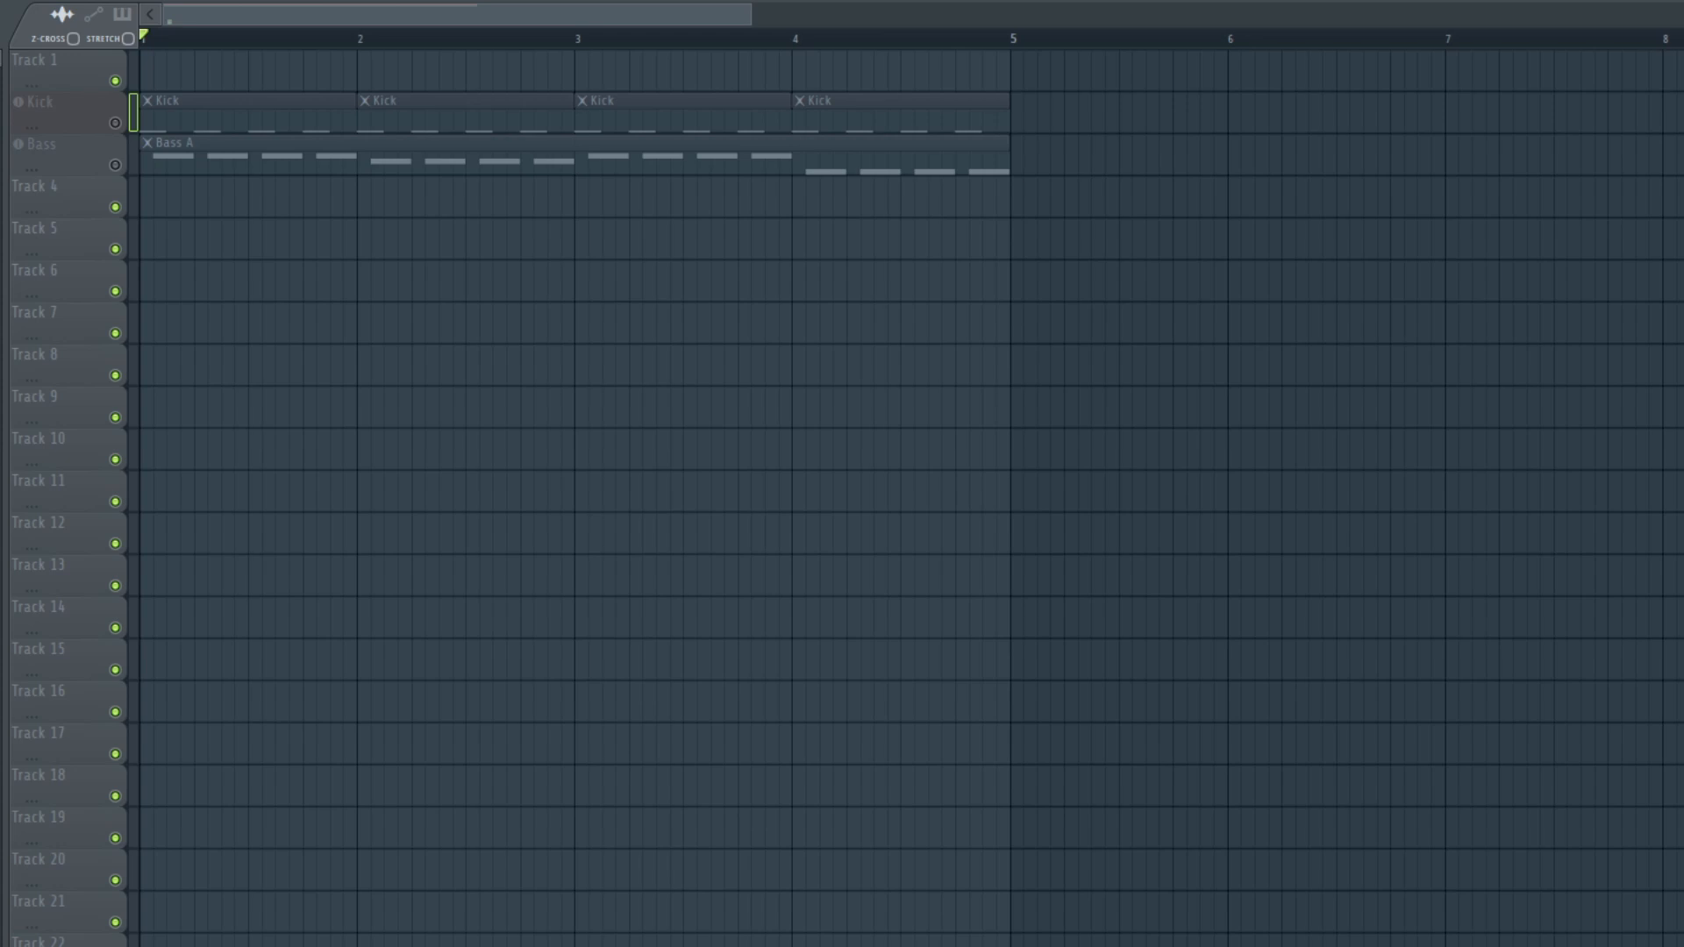
Step: Place the samples ATE Kick - 031, ATE Kick - 036 and DPTE Kick - 003 at bar 1 on tracks 5, 6 and 7
{"action": "left_click_drag", "start_coordinate": [170, 317], "coordinate": [149, 239]}
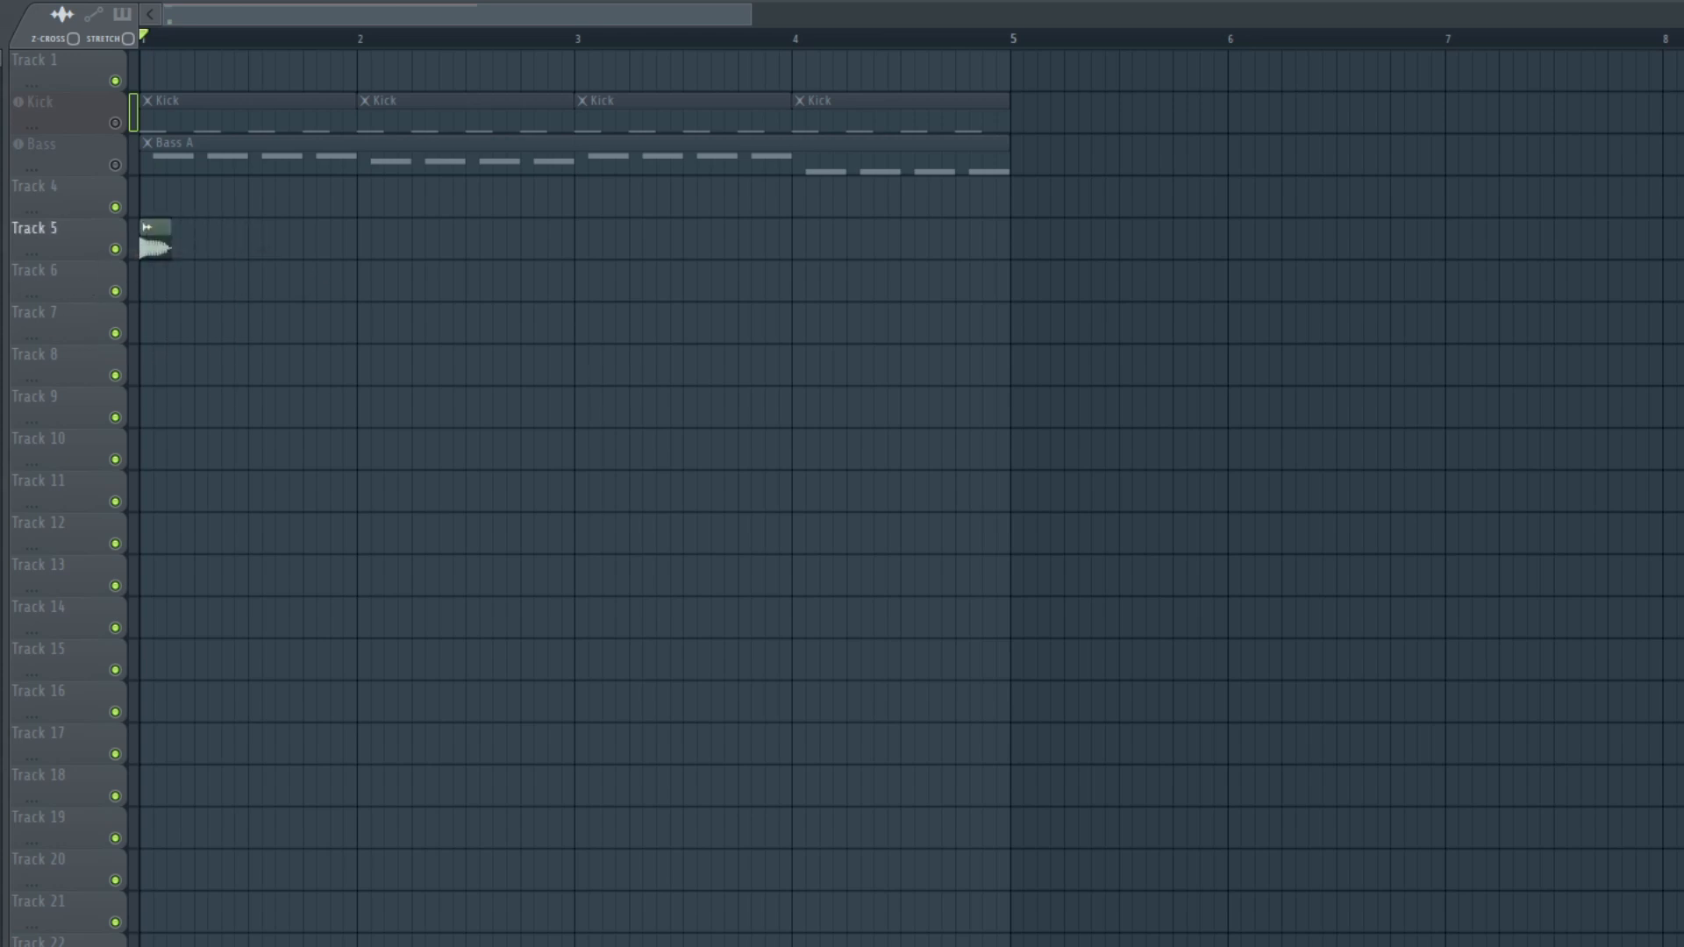
{"action": "left_click_drag", "start_coordinate": [169, 318], "coordinate": [148, 282]}
{"action": "left_click_drag", "start_coordinate": [4, 605], "coordinate": [146, 326]}
{"action": "scroll", "coordinate": [117, 570], "scroll_direction": "up", "scroll_amount": 6}
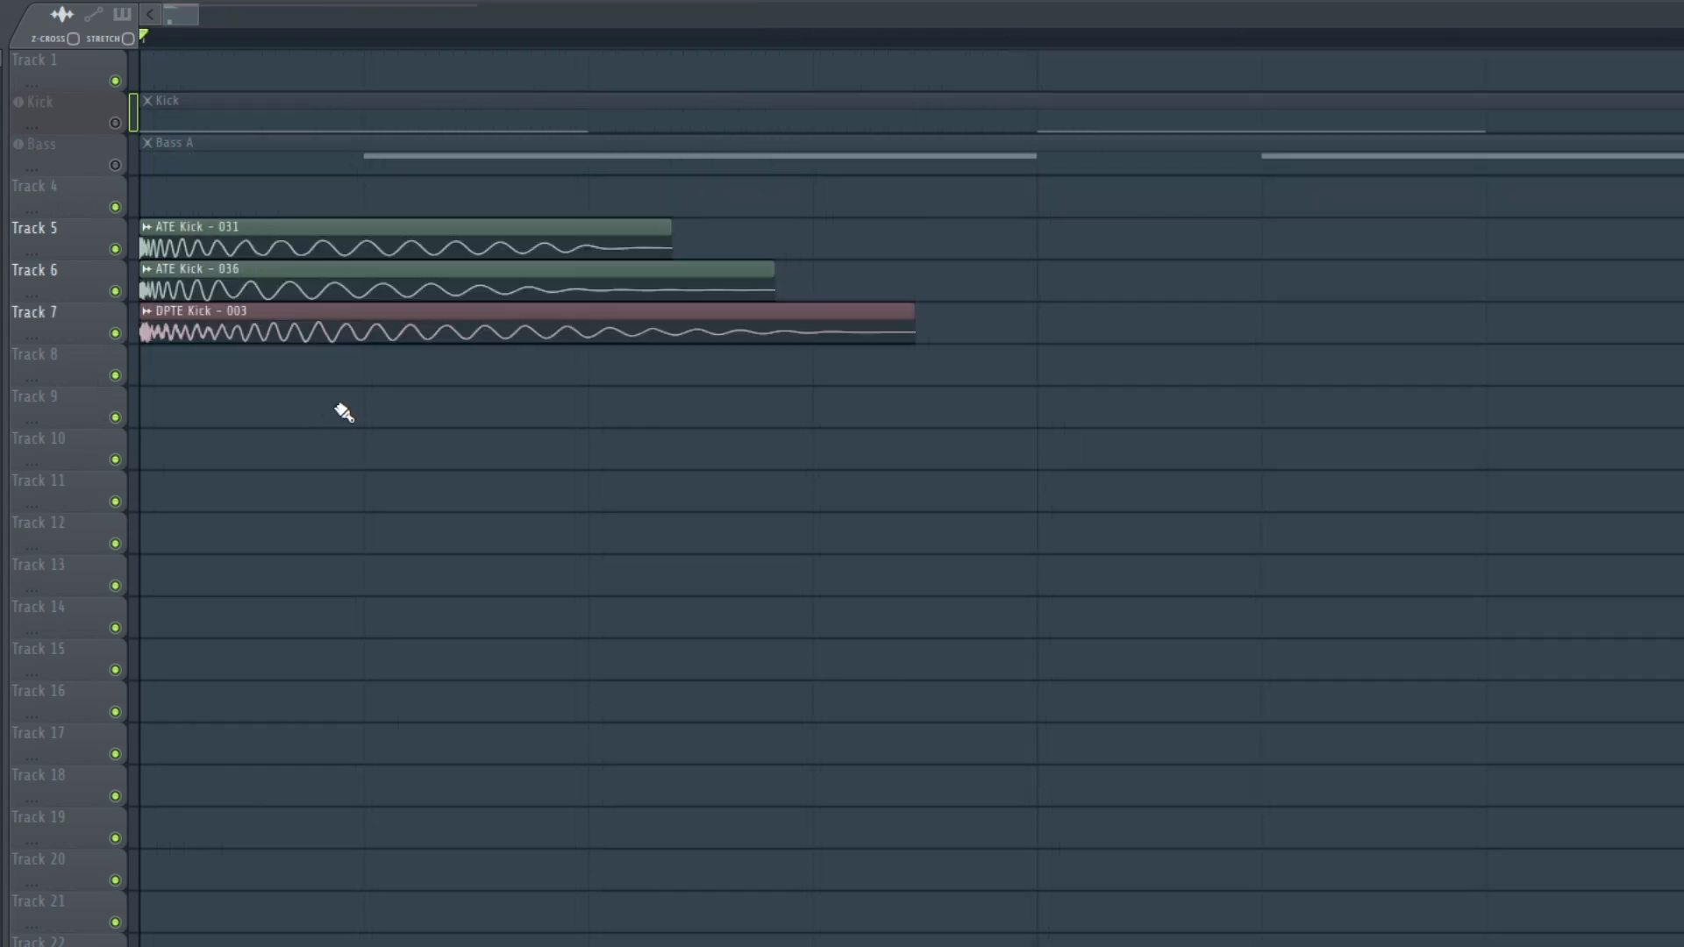
Step: Slice all three kick clips vertically where the first Bass A note starts
{"action": "key", "text": "c"}
{"action": "mouse_move", "coordinate": [359, 395]}
{"action": "left_mouse_down"}
{"action": "mouse_move", "coordinate": [348, 309]}
{"action": "mouse_move", "coordinate": [373, 230]}
{"action": "left_mouse_up"}
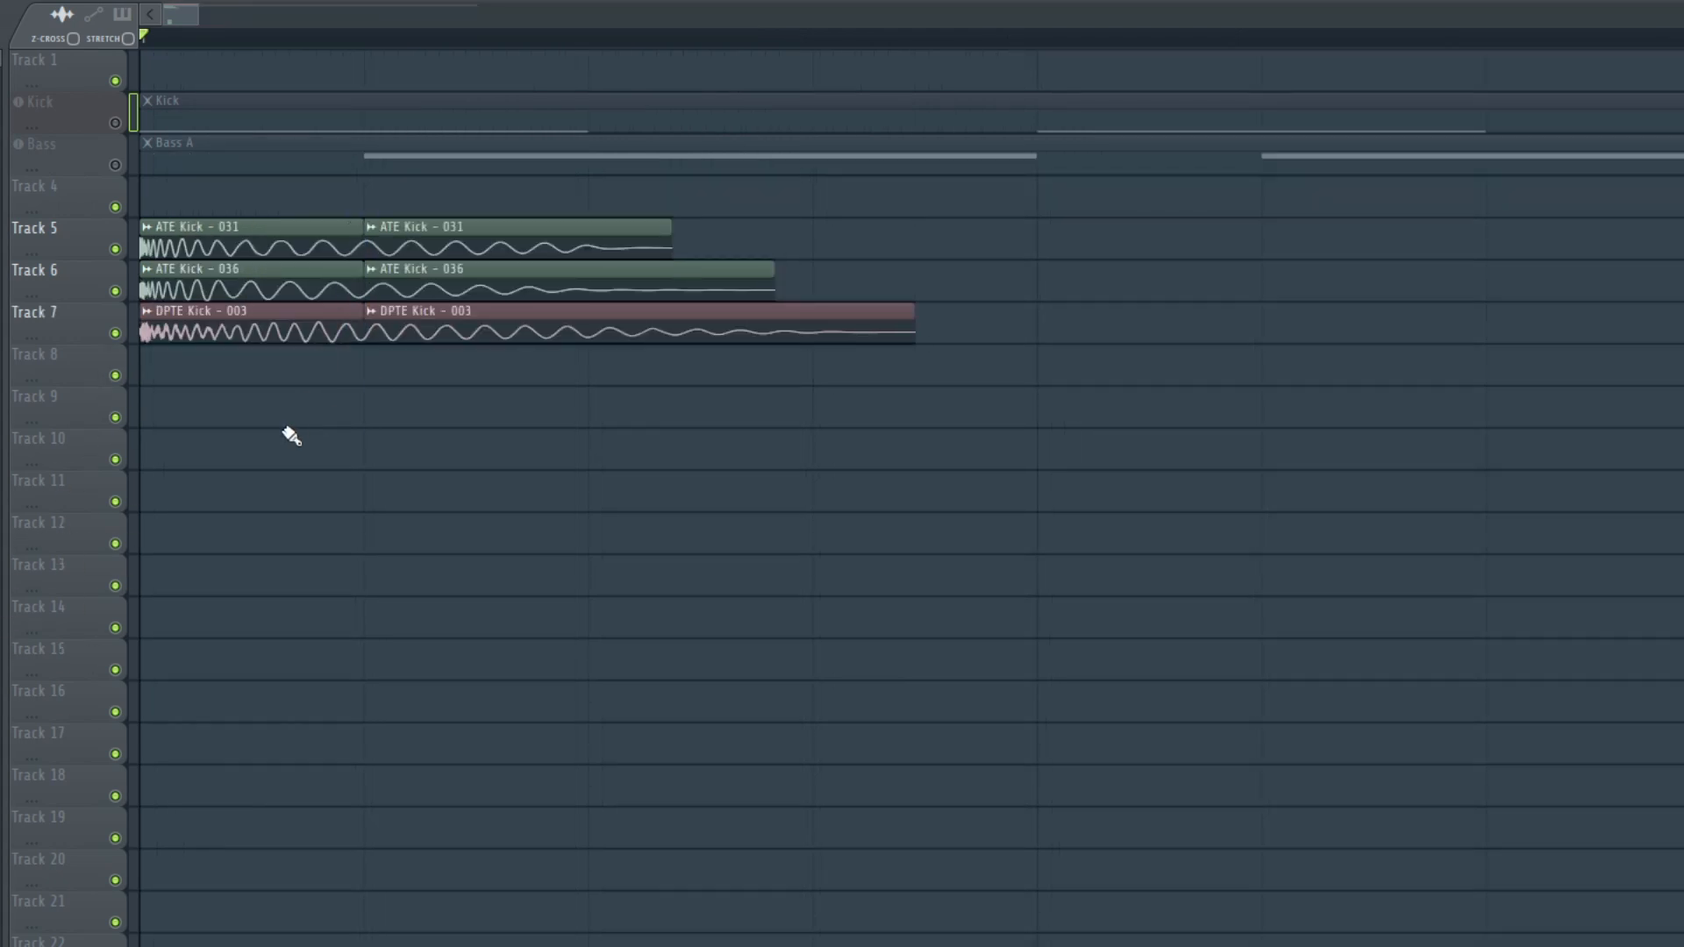
Step: Delete the slices before the first Bass A note from all three kick clips on tracks 5 to 7
{"action": "right_click", "coordinate": [202, 239]}
{"action": "right_click", "coordinate": [210, 282]}
{"action": "right_click", "coordinate": [218, 327]}
Step: Slice the three remaining kick clips where the first Kick note ends and delete the trailing slices
{"action": "left_click_drag", "start_coordinate": [605, 408], "coordinate": [607, 263]}
{"action": "right_click", "coordinate": [644, 249]}
{"action": "right_click", "coordinate": [648, 286]}
{"action": "right_click", "coordinate": [660, 337]}
{"action": "key", "text": "b"}
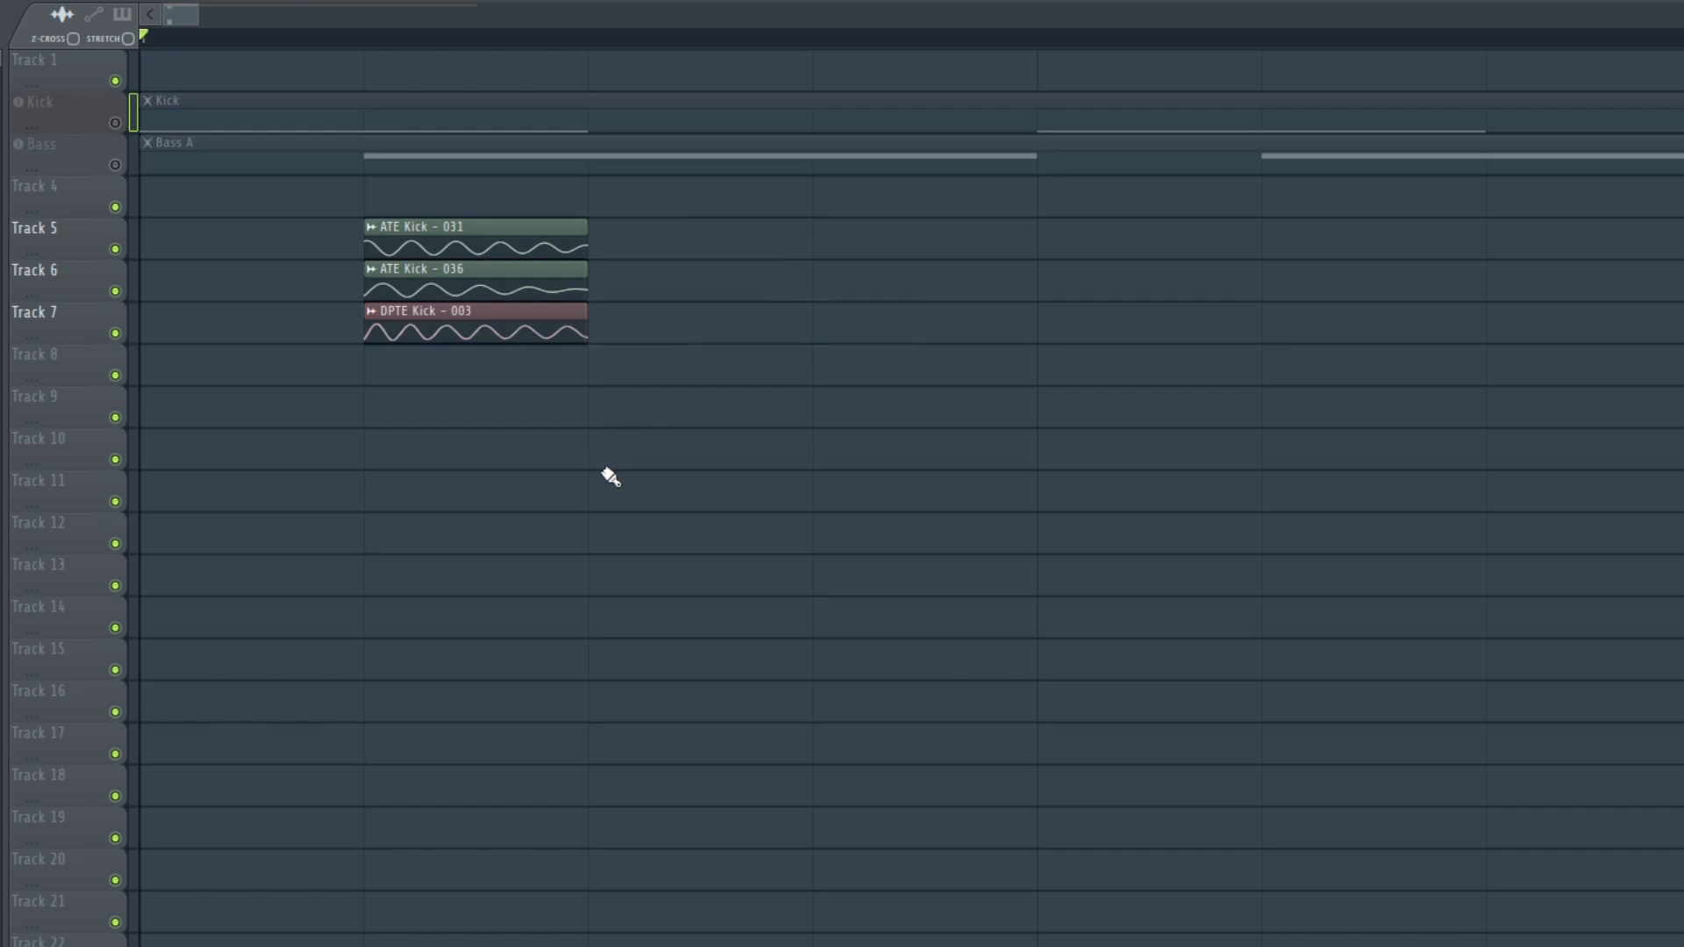
Step: Make the ATE Kick - 031 tail unique as a sample and detect its pitch regions in the audio editor
{"action": "left_click", "coordinate": [370, 227]}
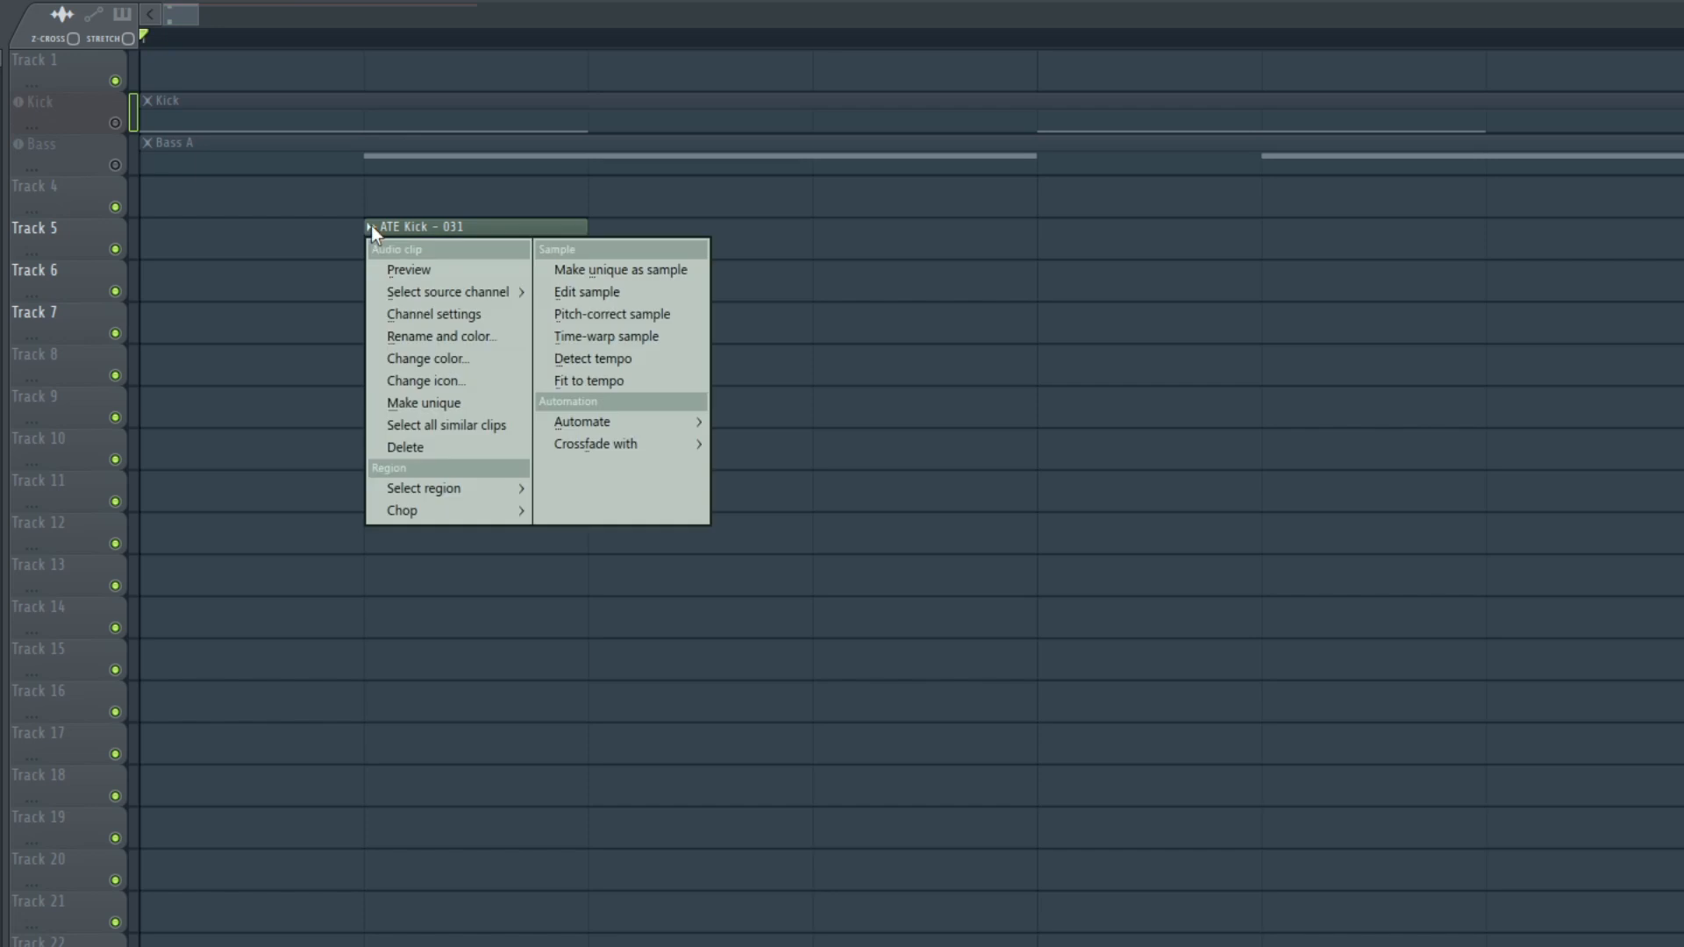
{"action": "left_click", "coordinate": [619, 272]}
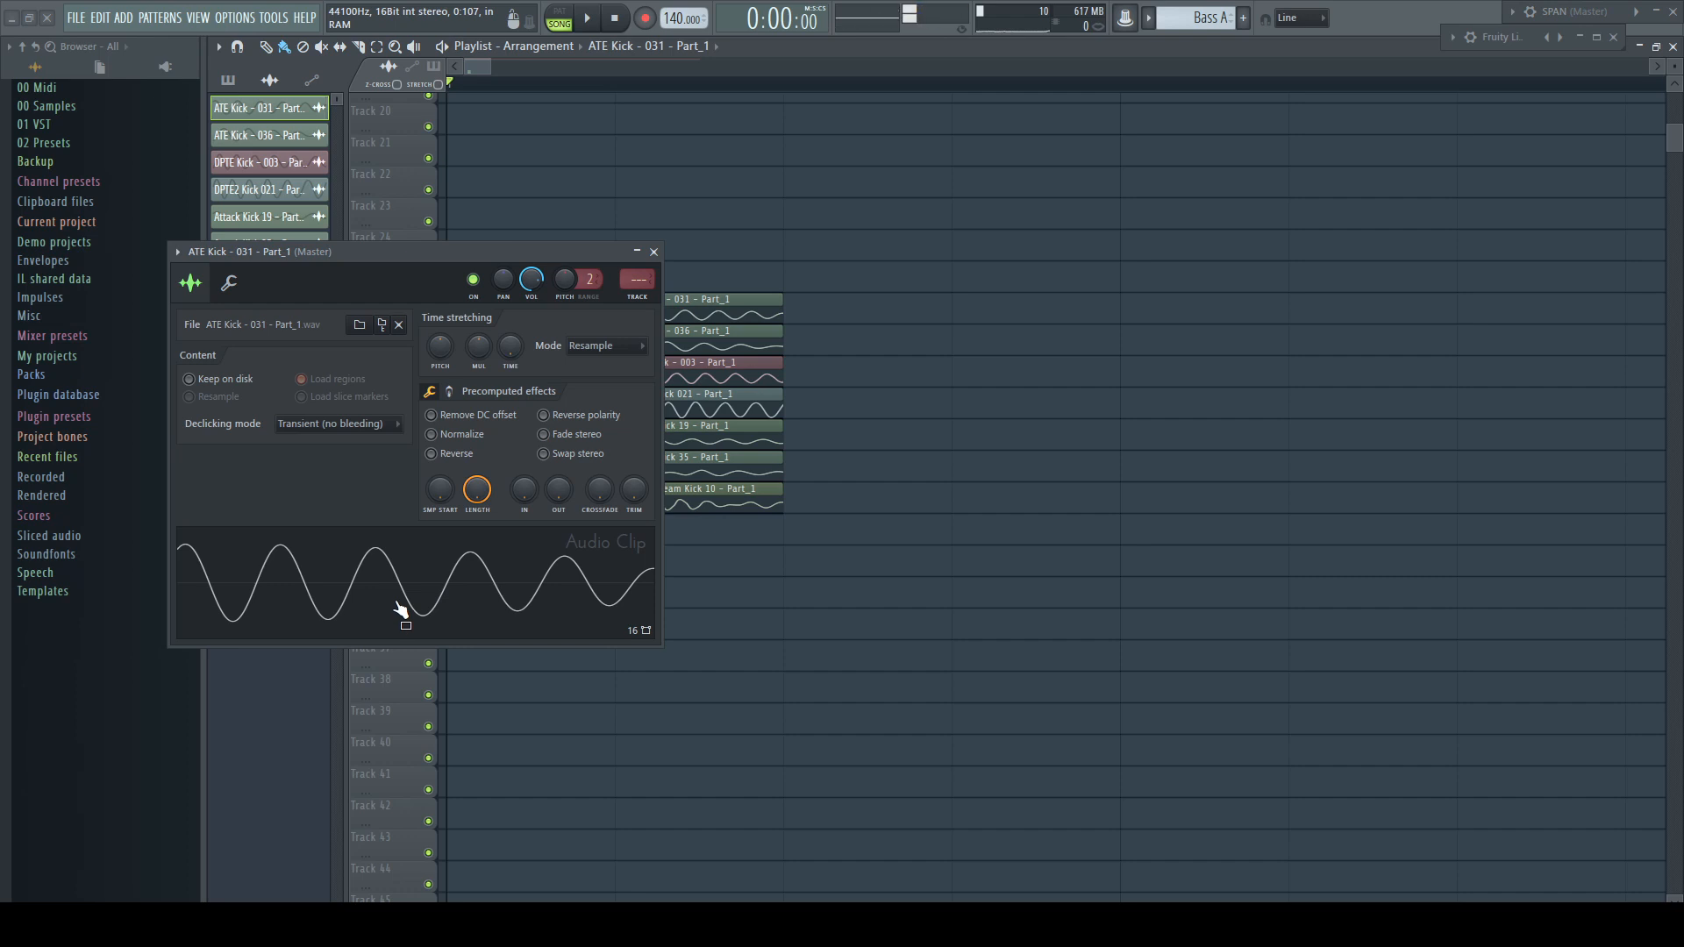
{"action": "right_click", "coordinate": [438, 556]}
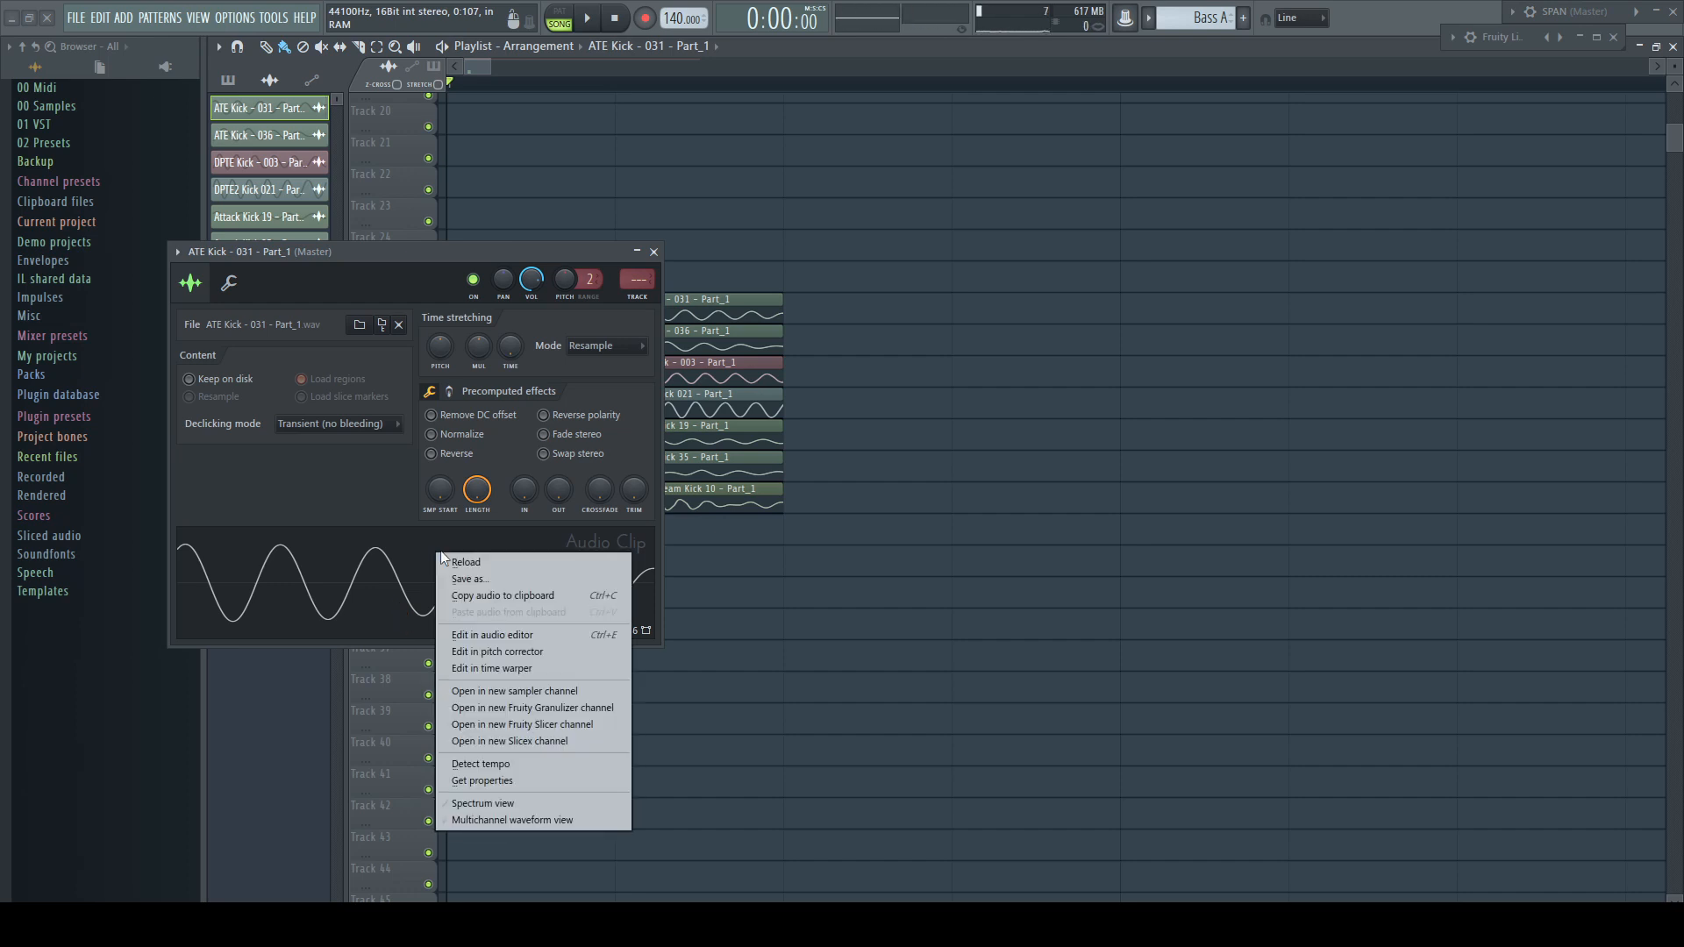
{"action": "left_click", "coordinate": [542, 635]}
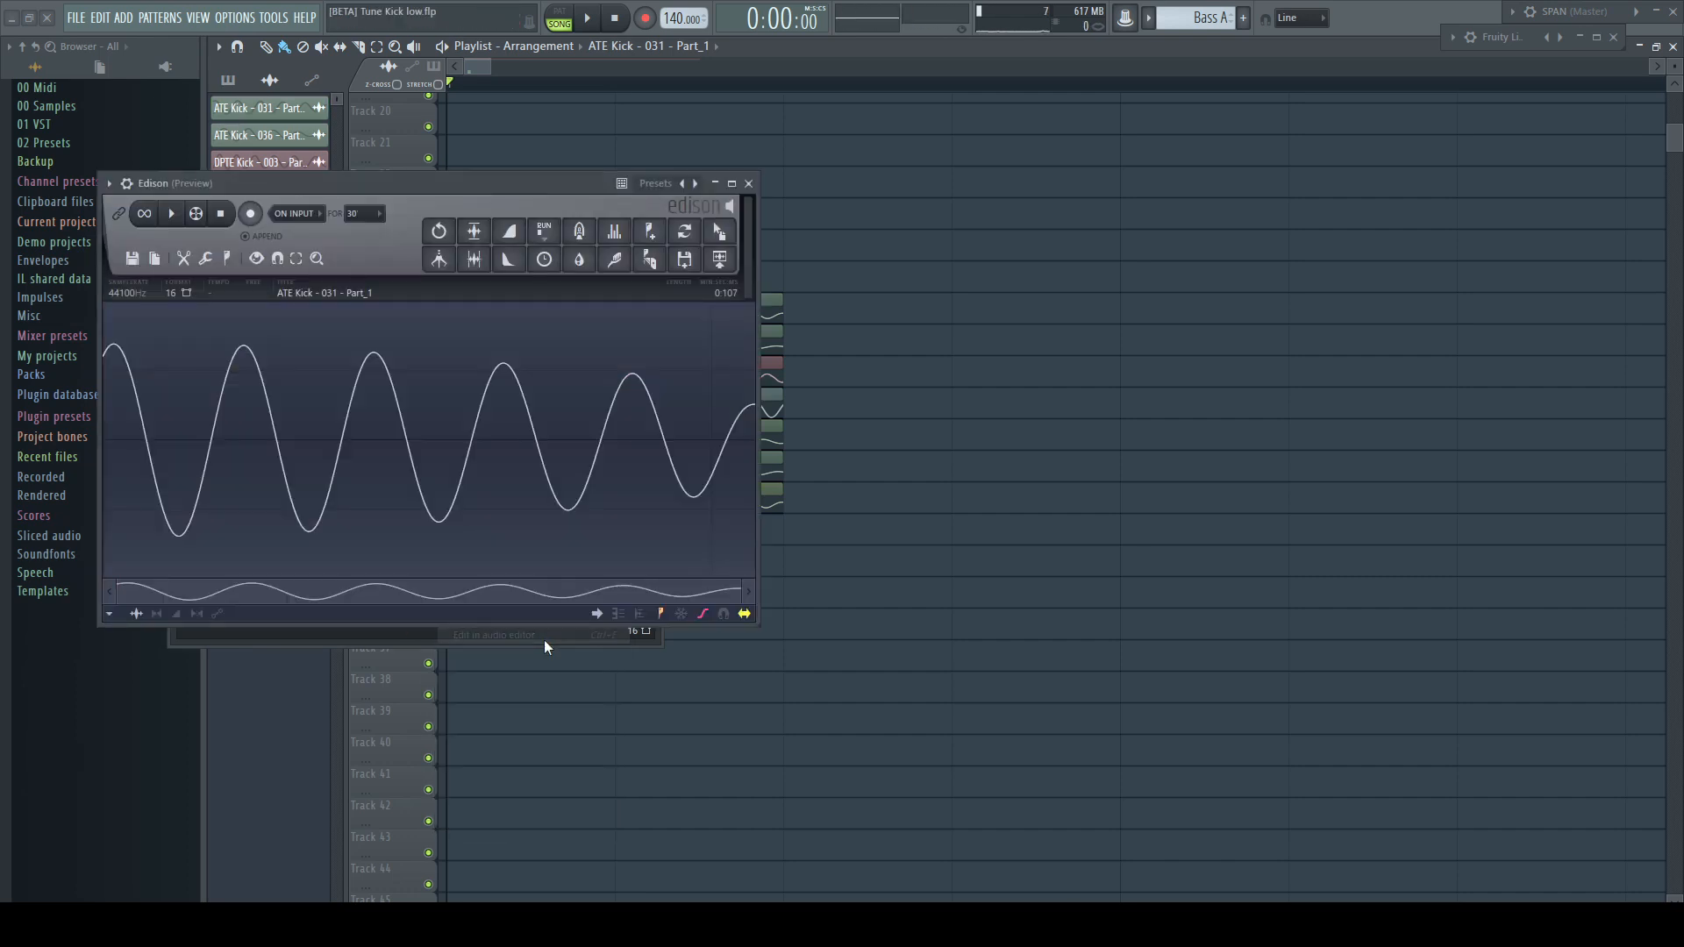
{"action": "left_click", "coordinate": [228, 259]}
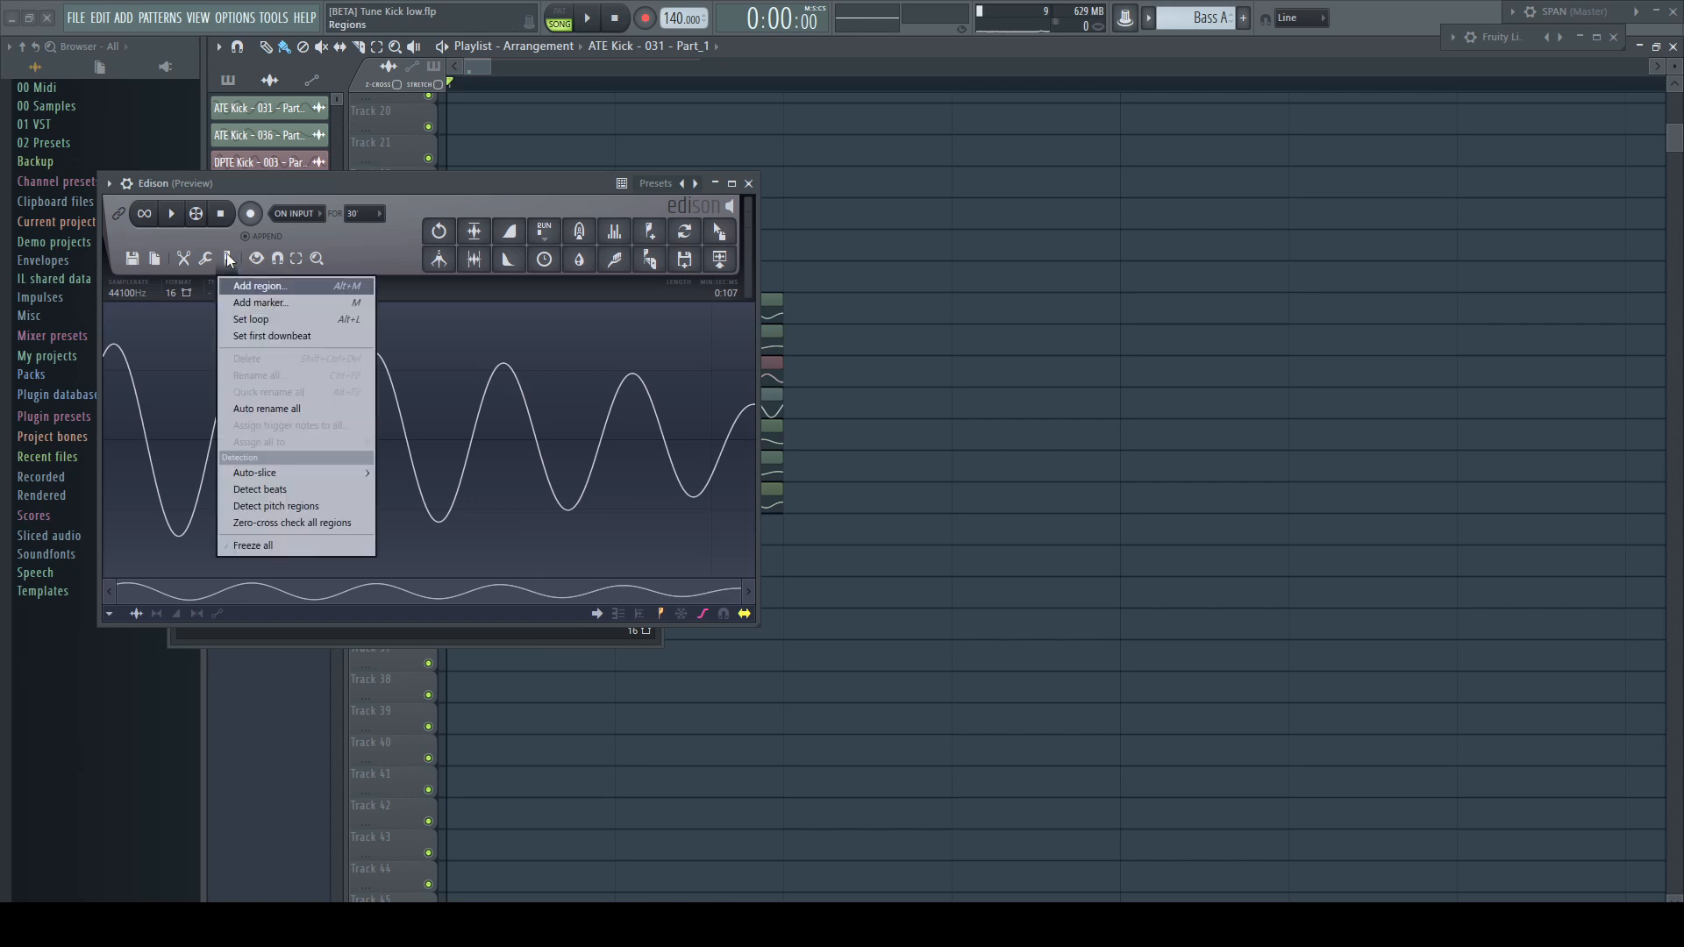
{"action": "left_click", "coordinate": [275, 507]}
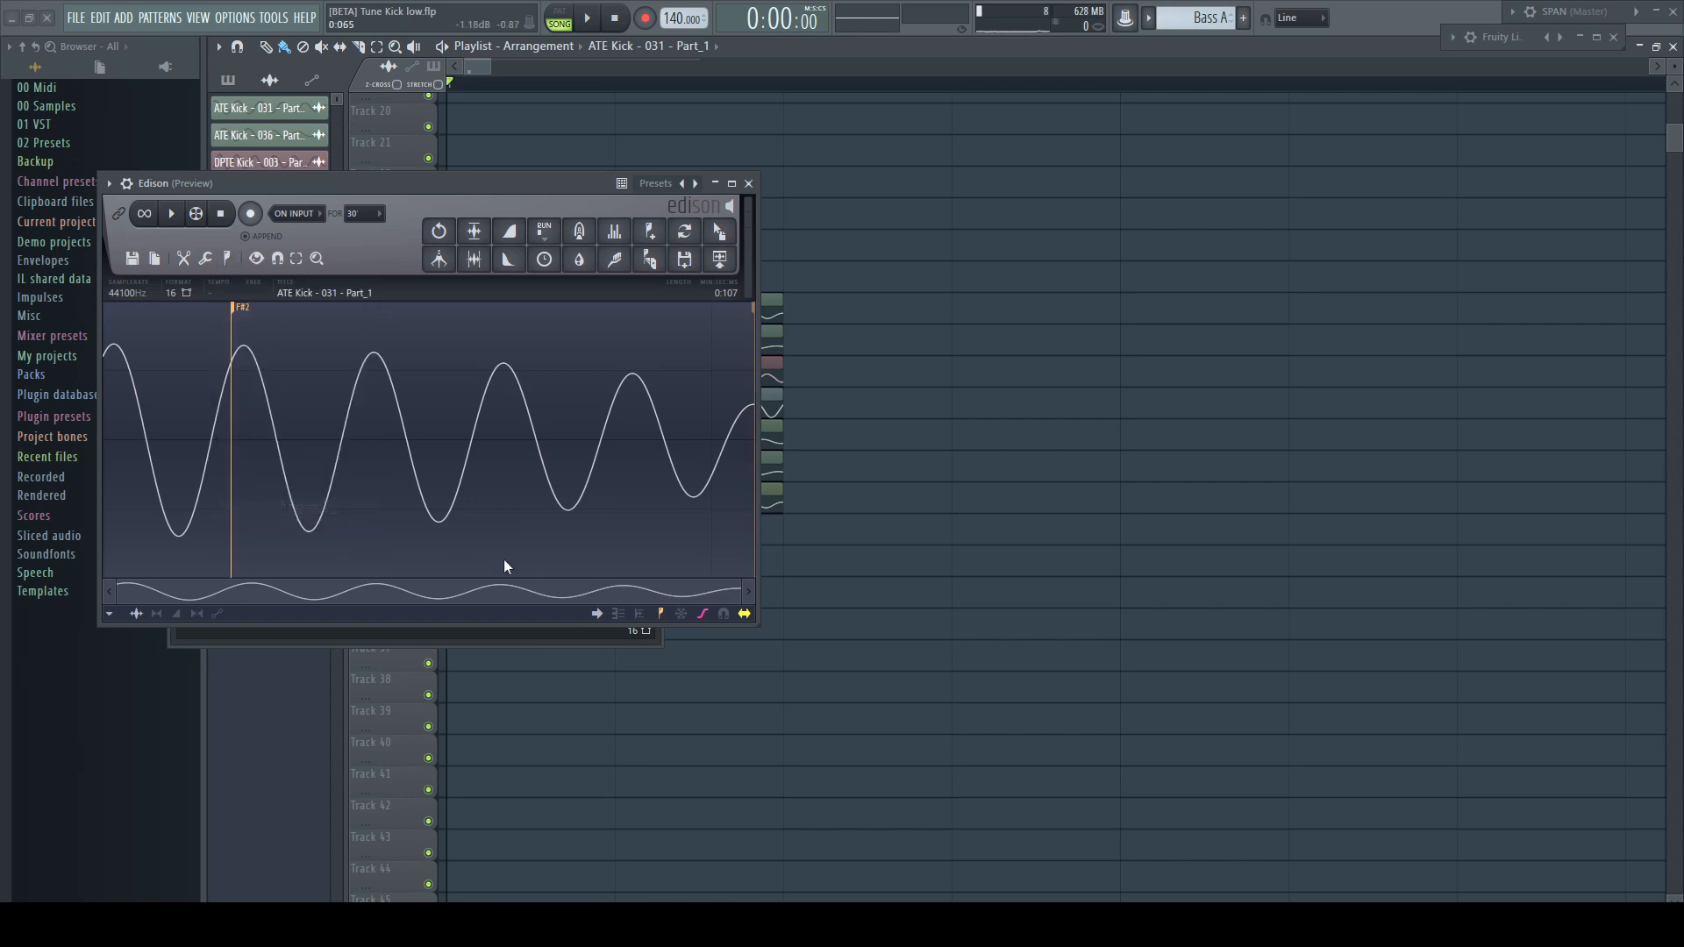
{"action": "key", "text": "Escape"}
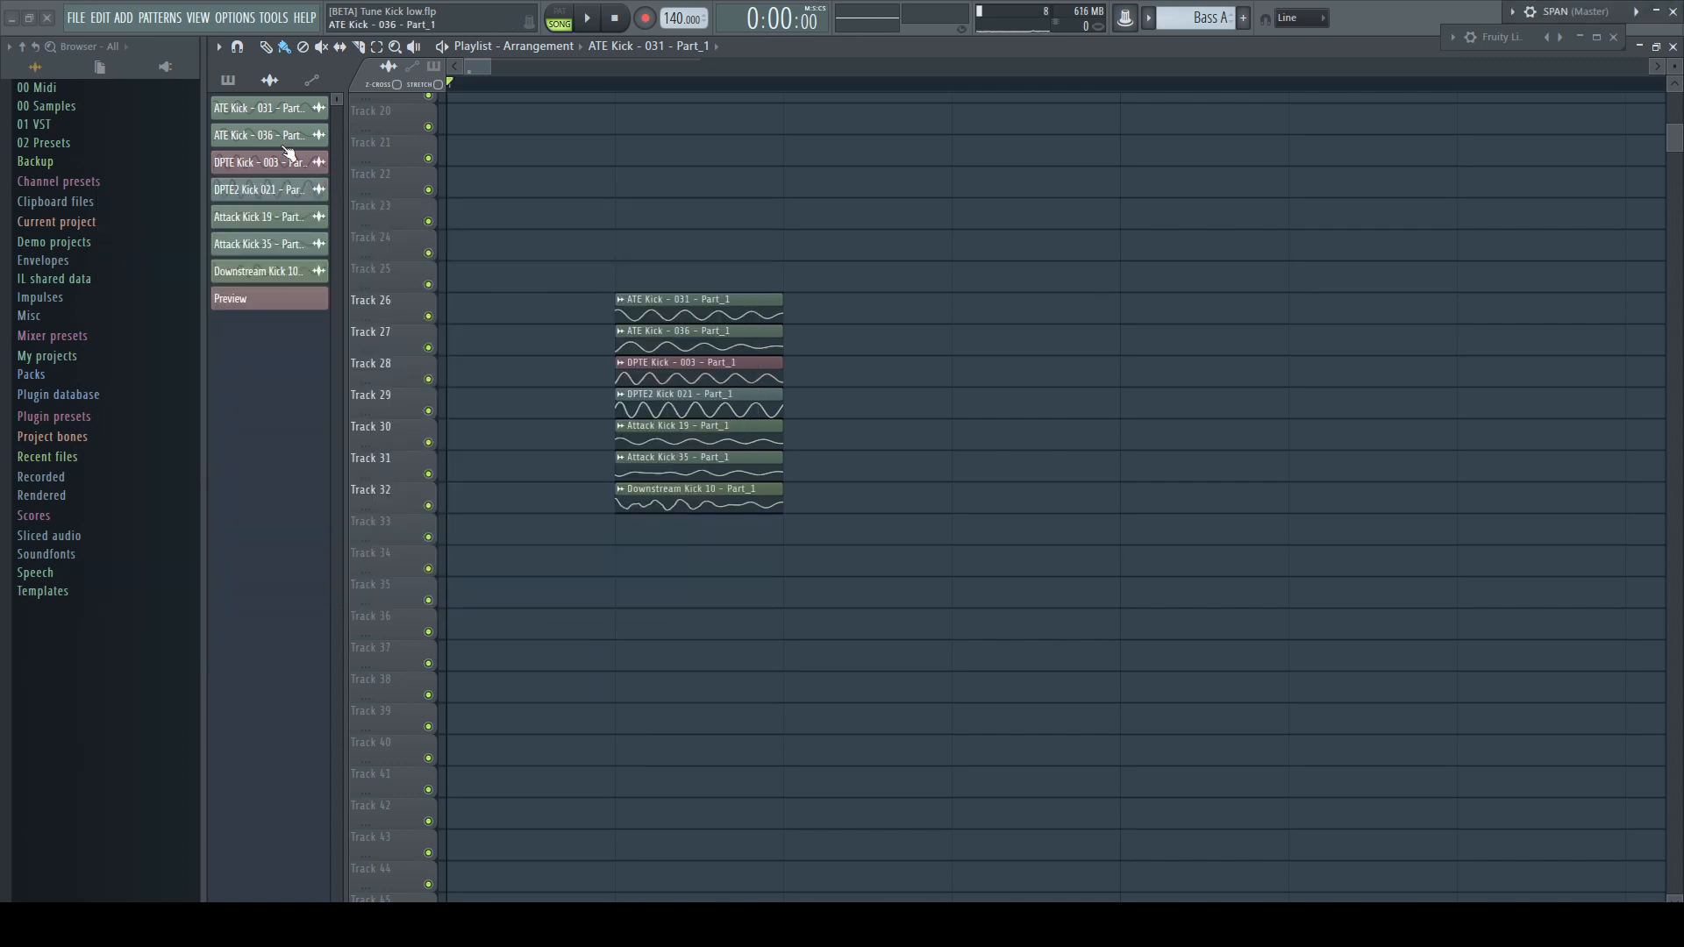
Step: Detect the pitch regions of the ATE Kick - 036 - Part_1 sample in the audio editor
{"action": "left_click", "coordinate": [272, 136]}
{"action": "right_click", "coordinate": [330, 393]}
{"action": "left_click", "coordinate": [429, 477]}
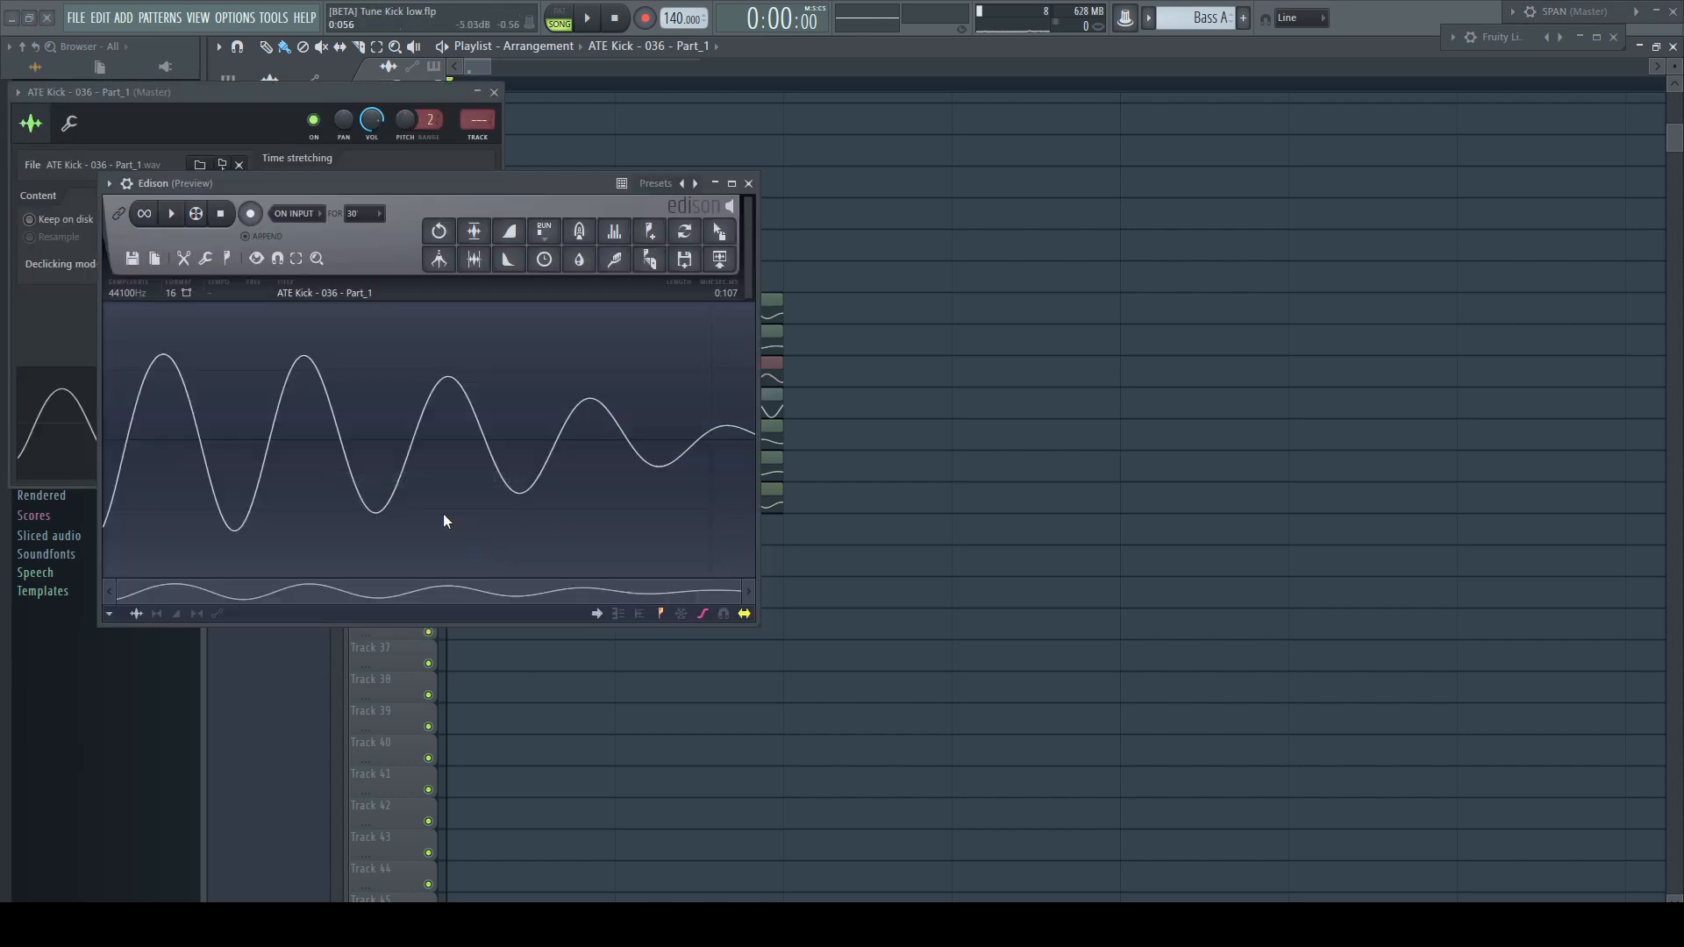
{"action": "left_click", "coordinate": [228, 259]}
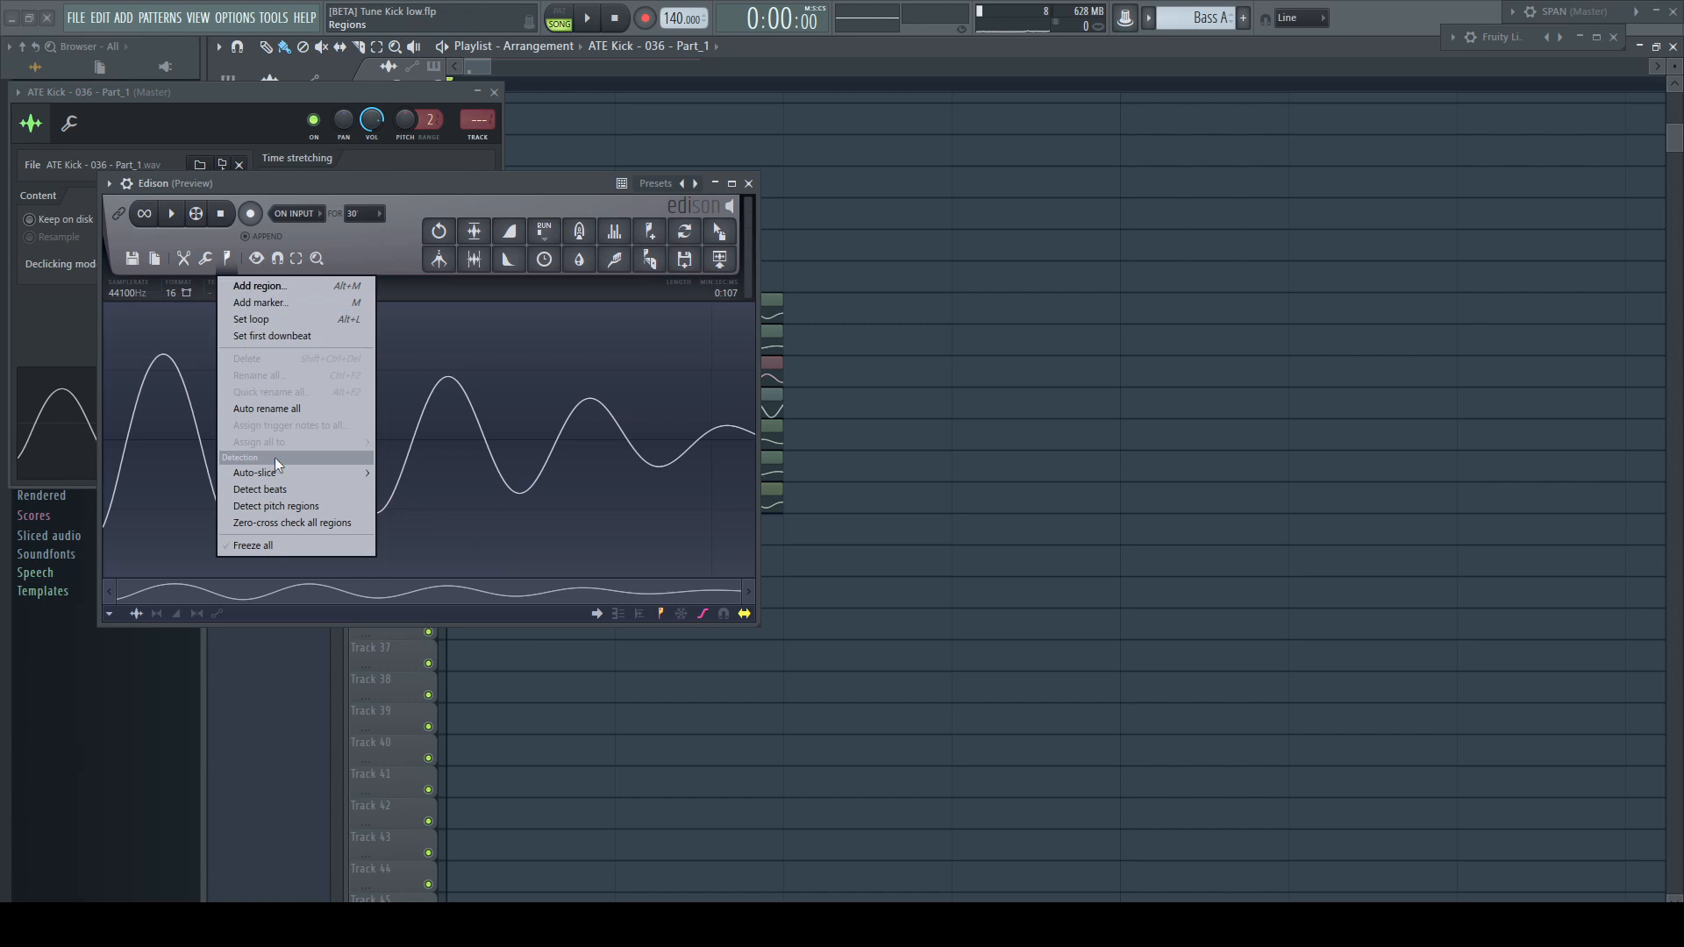
{"action": "left_click", "coordinate": [277, 506]}
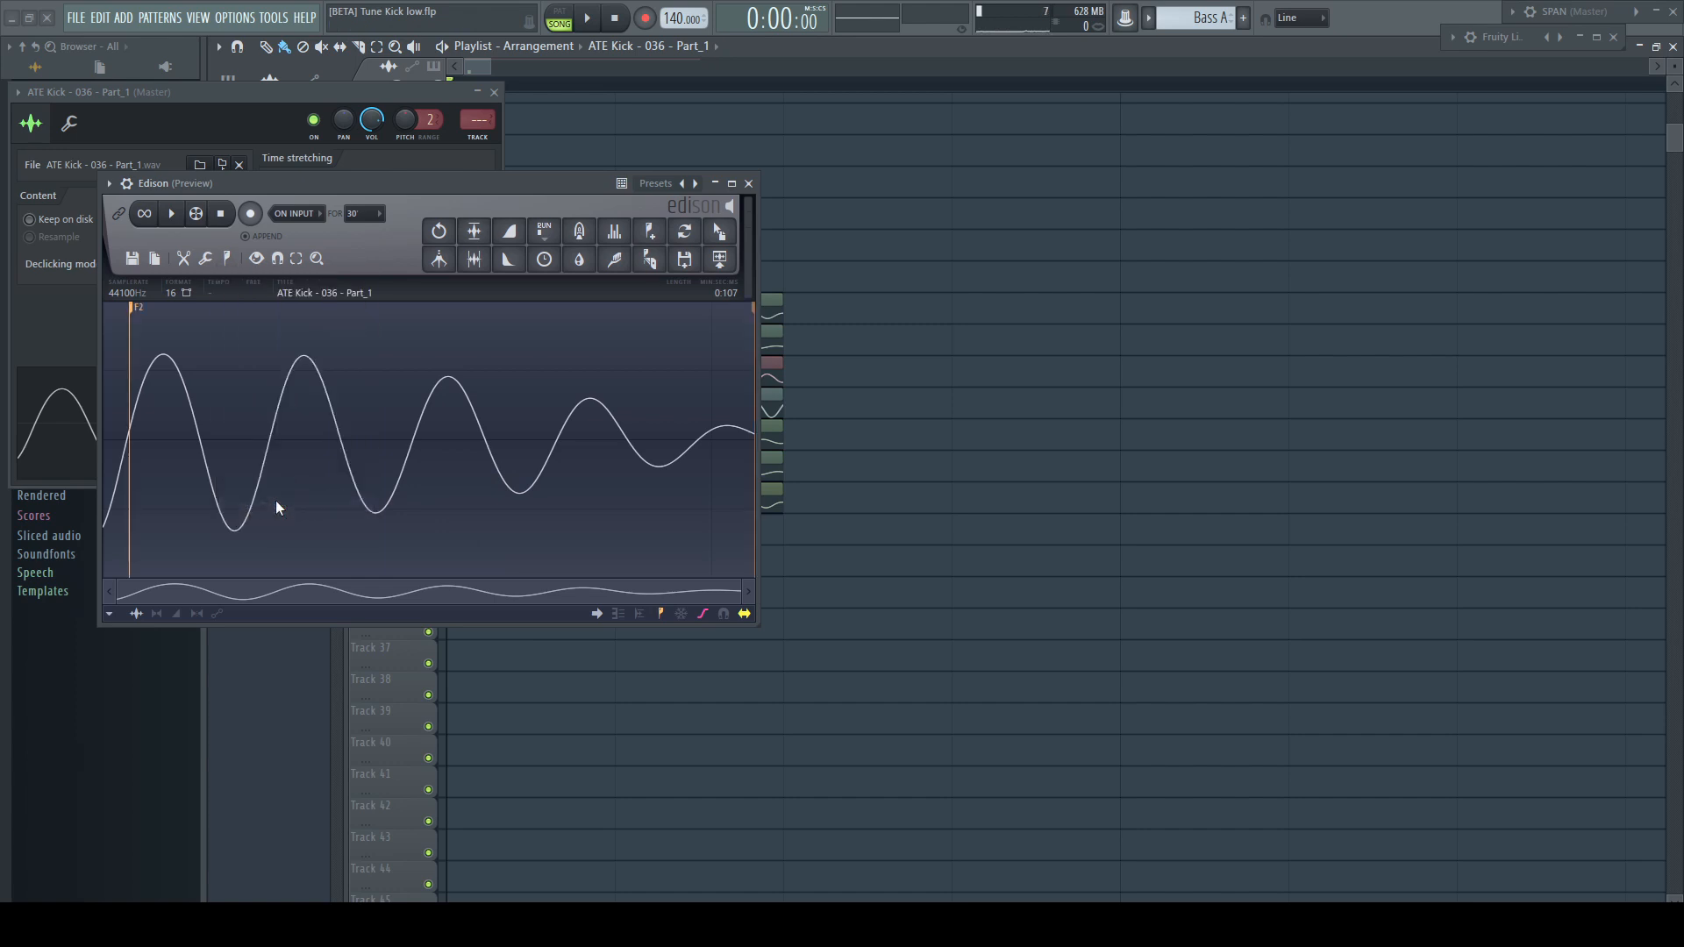
{"action": "key", "text": "Escape"}
{"action": "key", "text": "Escape"}
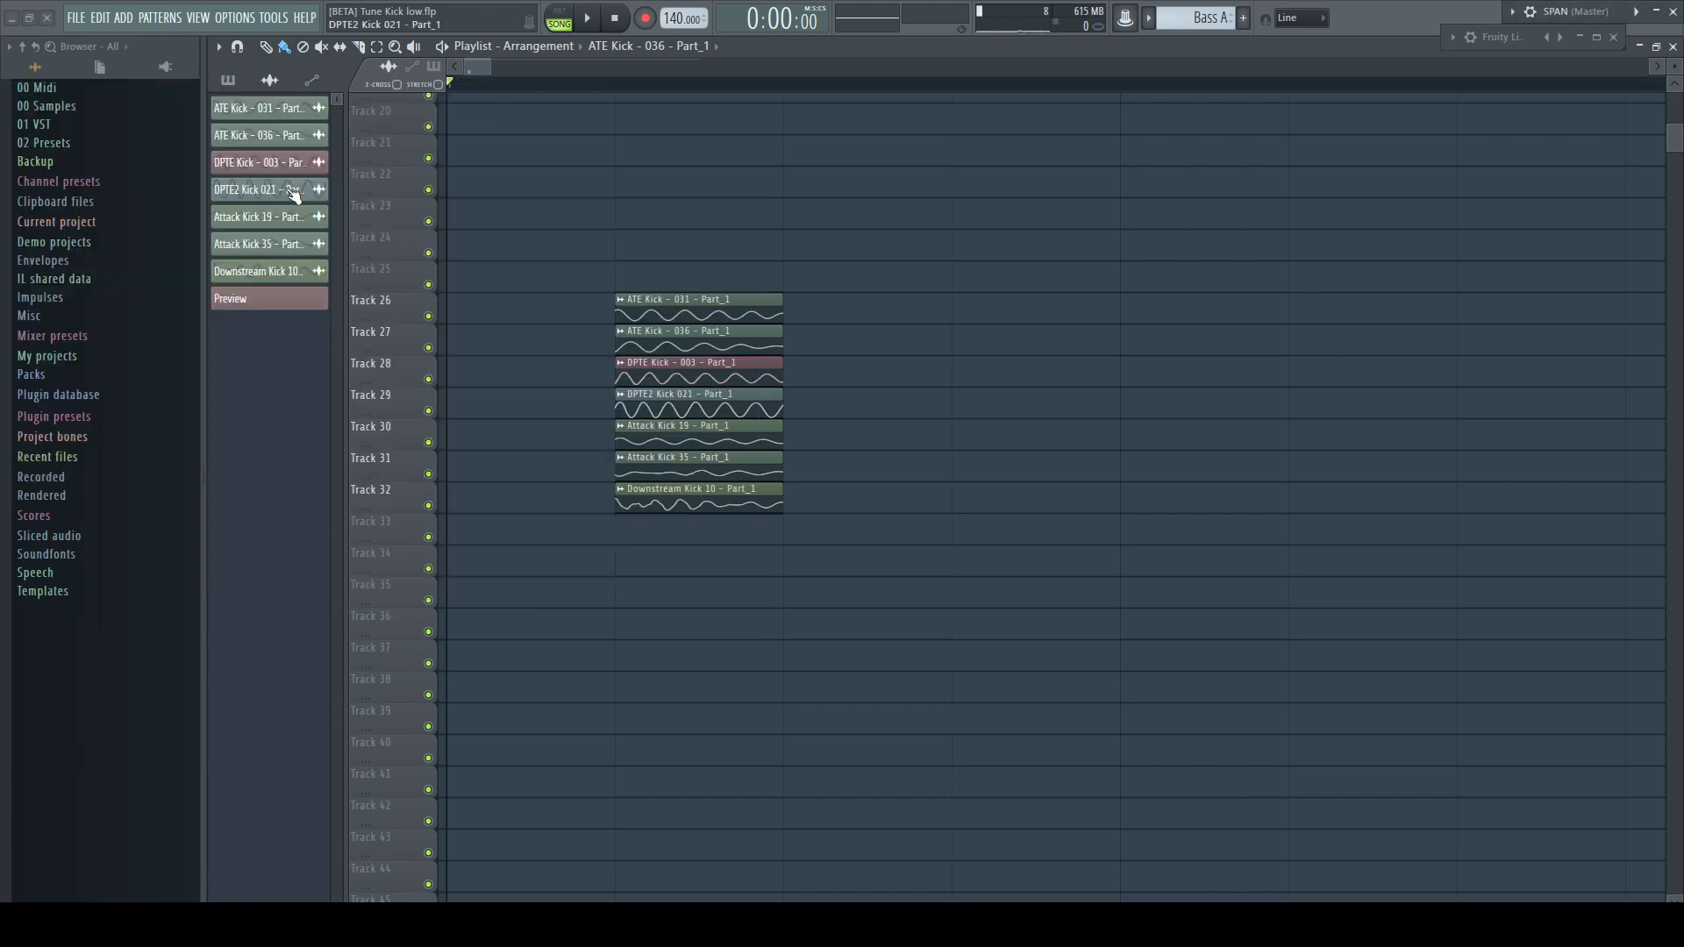
Step: Detect the pitch regions of the DPTE Kick - 003 - Part_1 sample in the audio editor
{"action": "left_click", "coordinate": [277, 168]}
{"action": "left_click", "coordinate": [283, 173]}
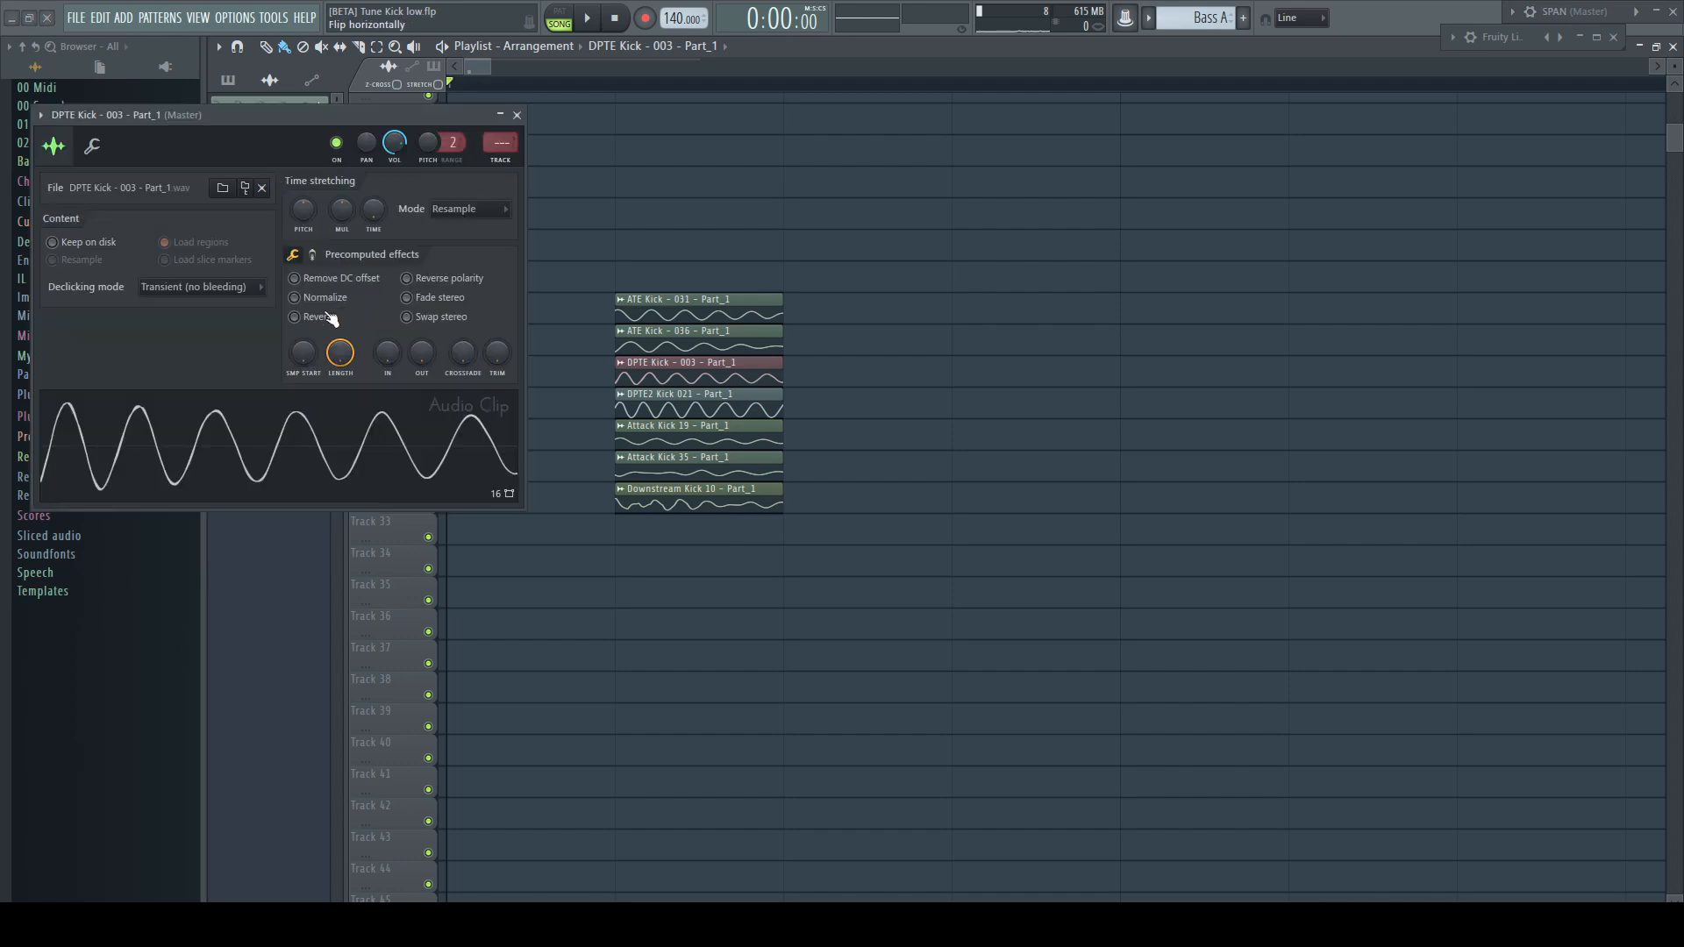
{"action": "right_click", "coordinate": [247, 437]}
{"action": "left_click", "coordinate": [372, 516]}
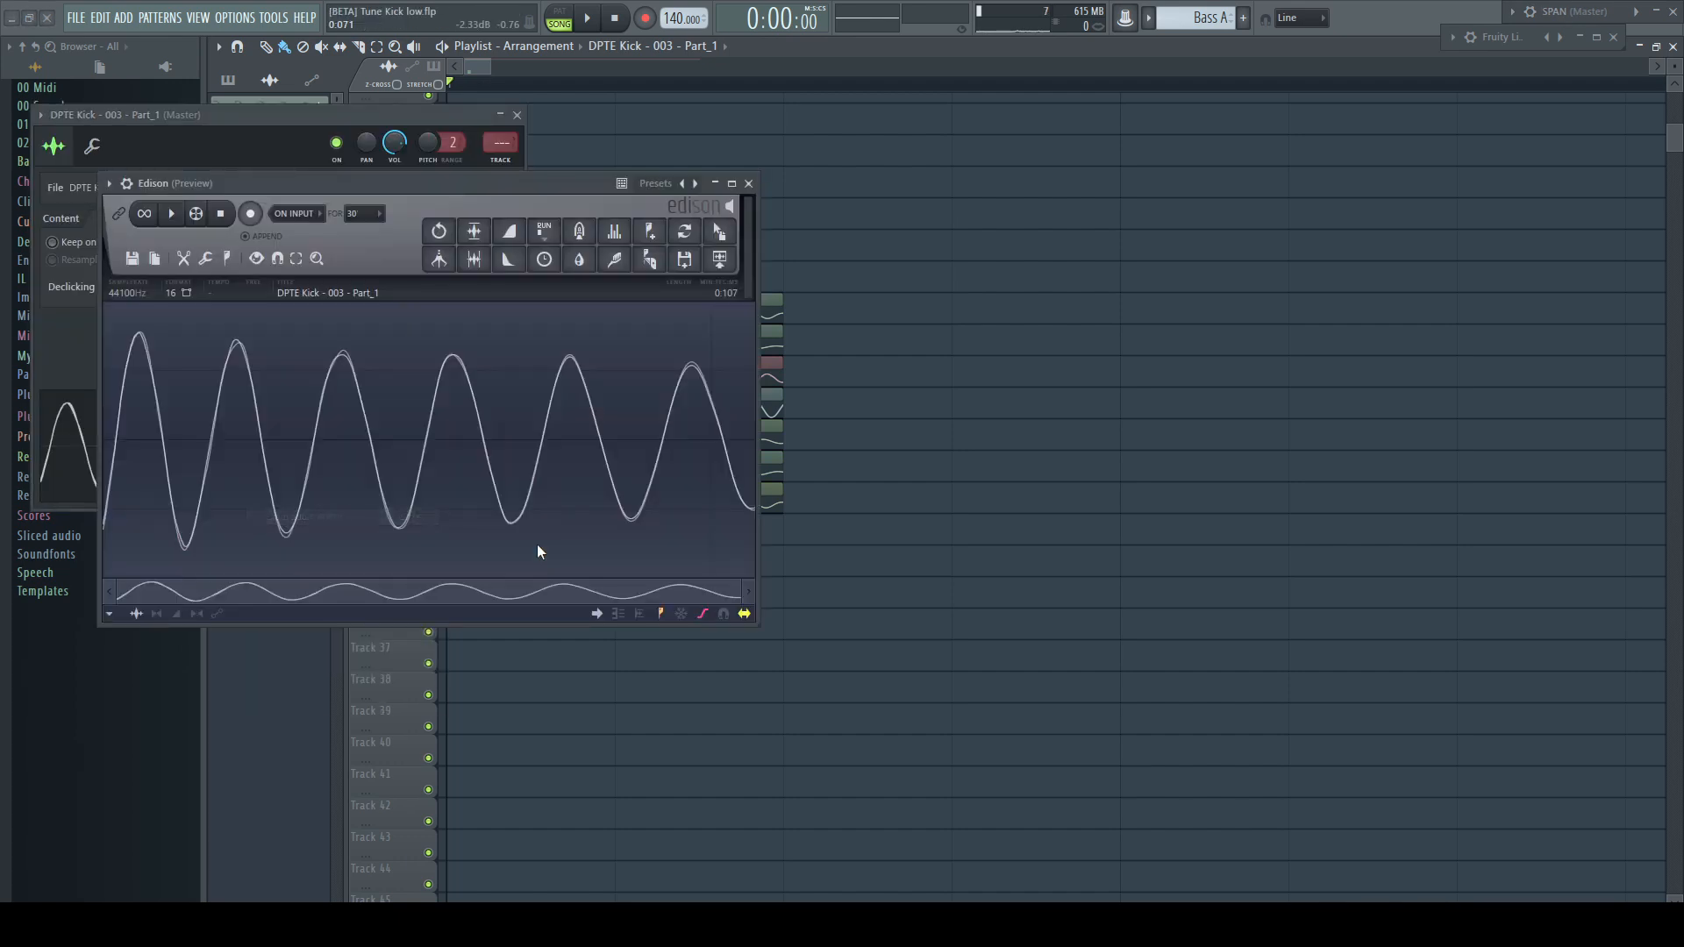
{"action": "left_click", "coordinate": [232, 261]}
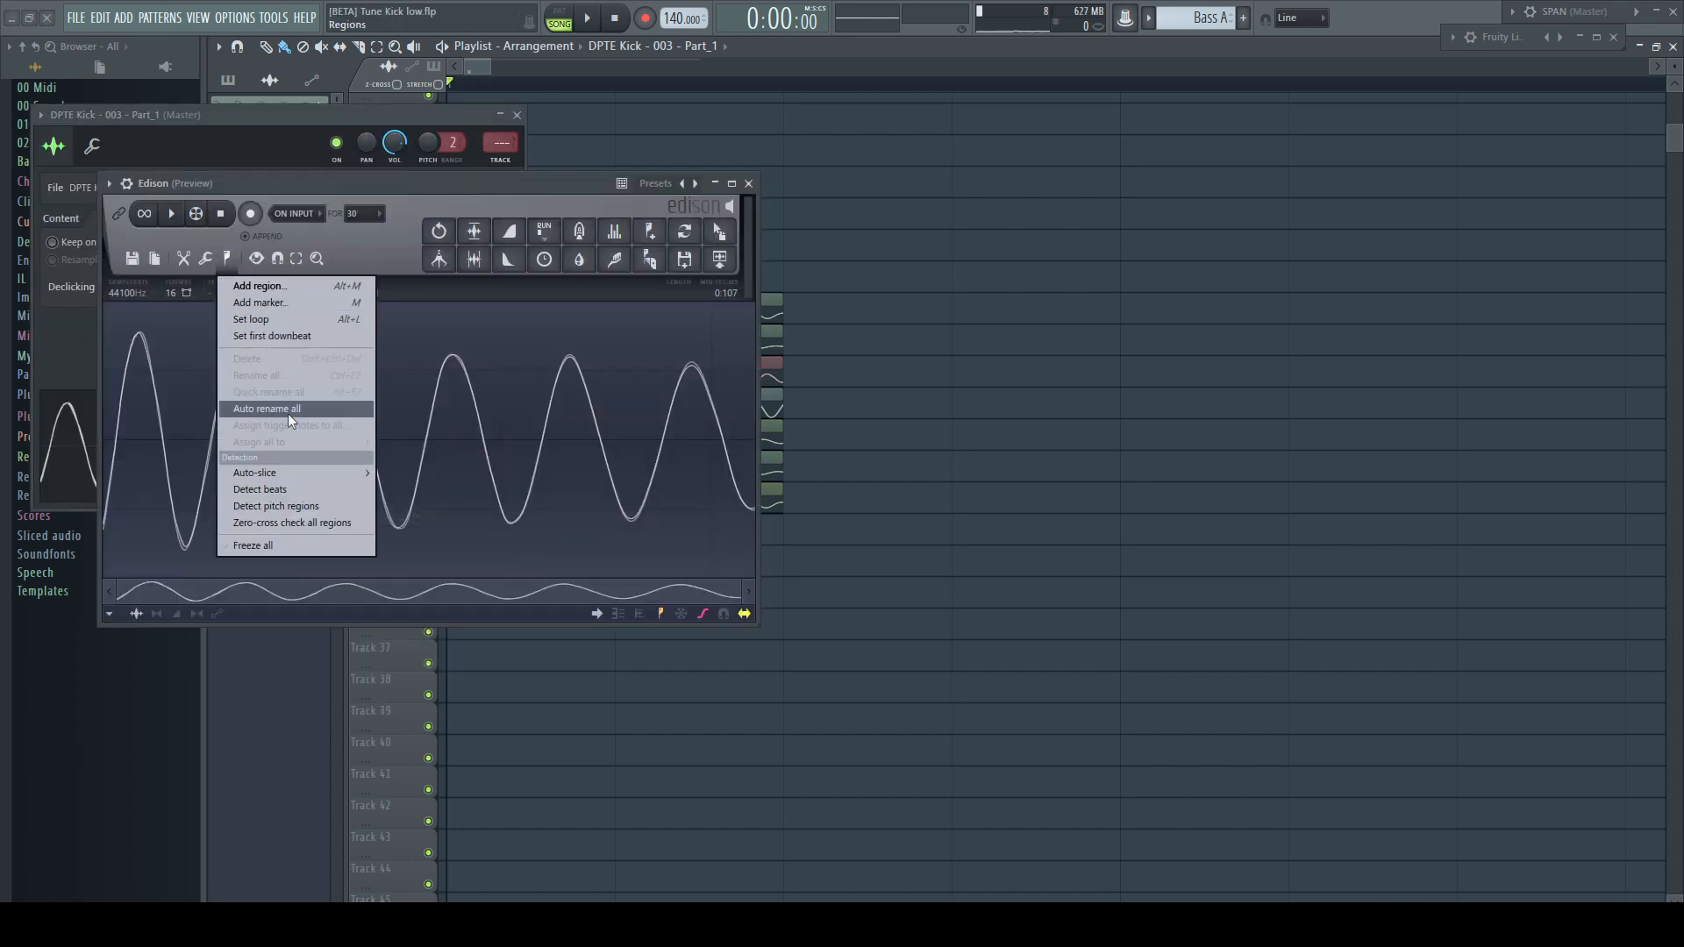
{"action": "left_click", "coordinate": [288, 505]}
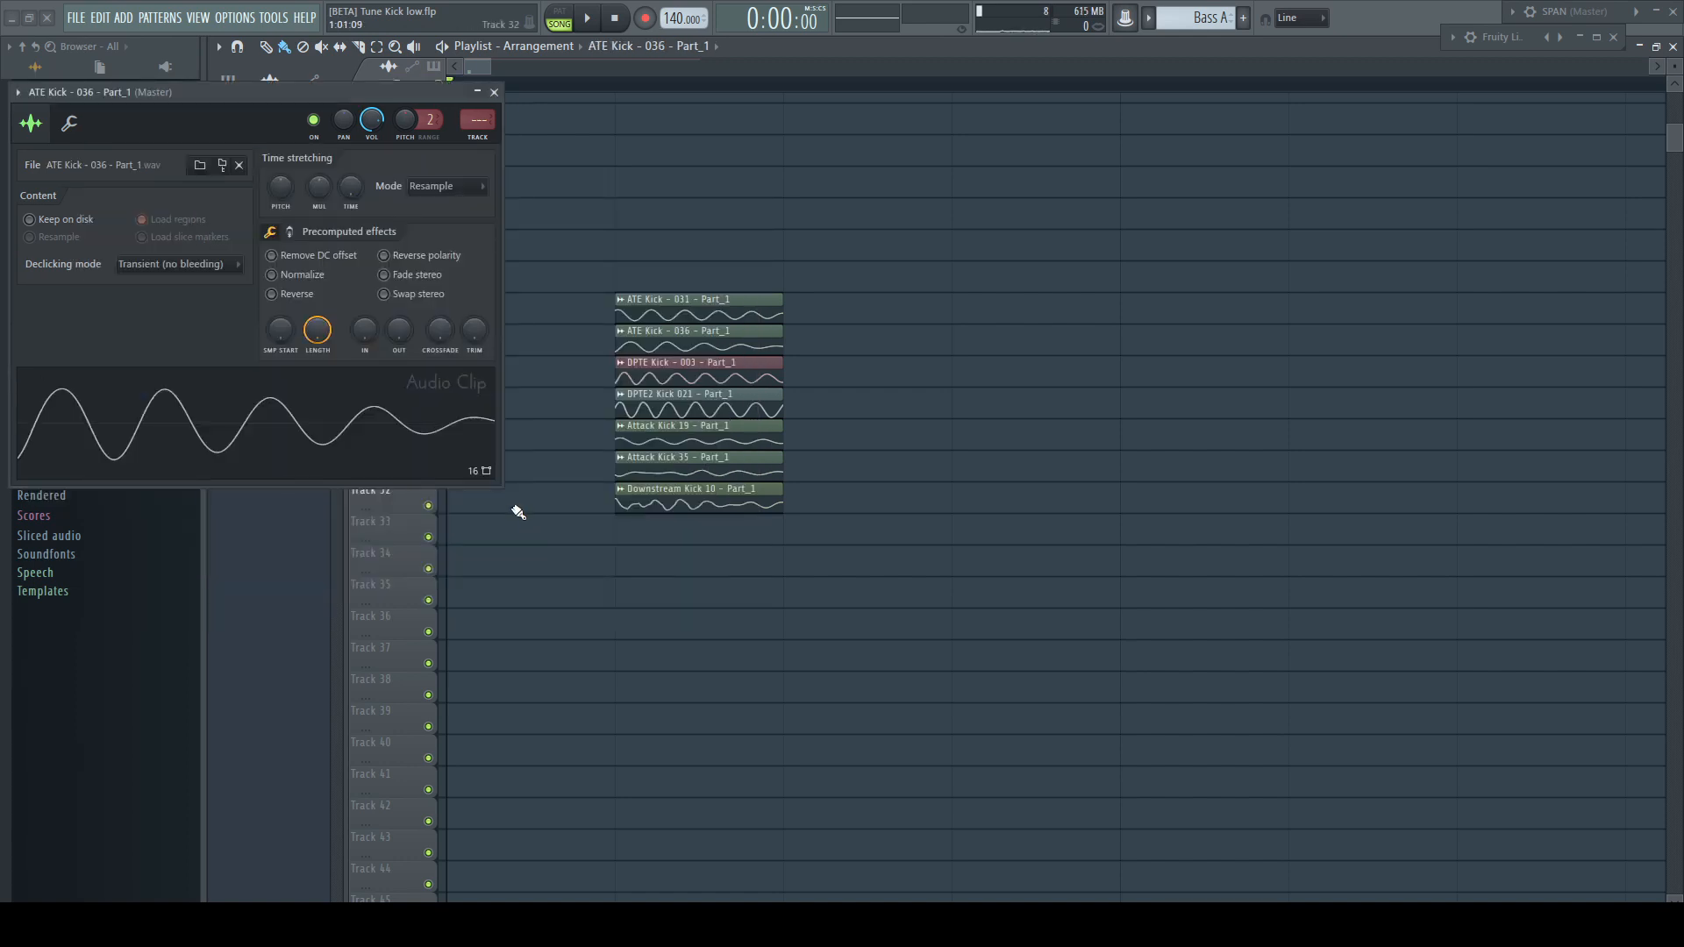
Step: Load ATE Kick - 036 - Part_1 into a new sampler channel and set its sample start offset to 3%
{"action": "right_click", "coordinate": [289, 406]}
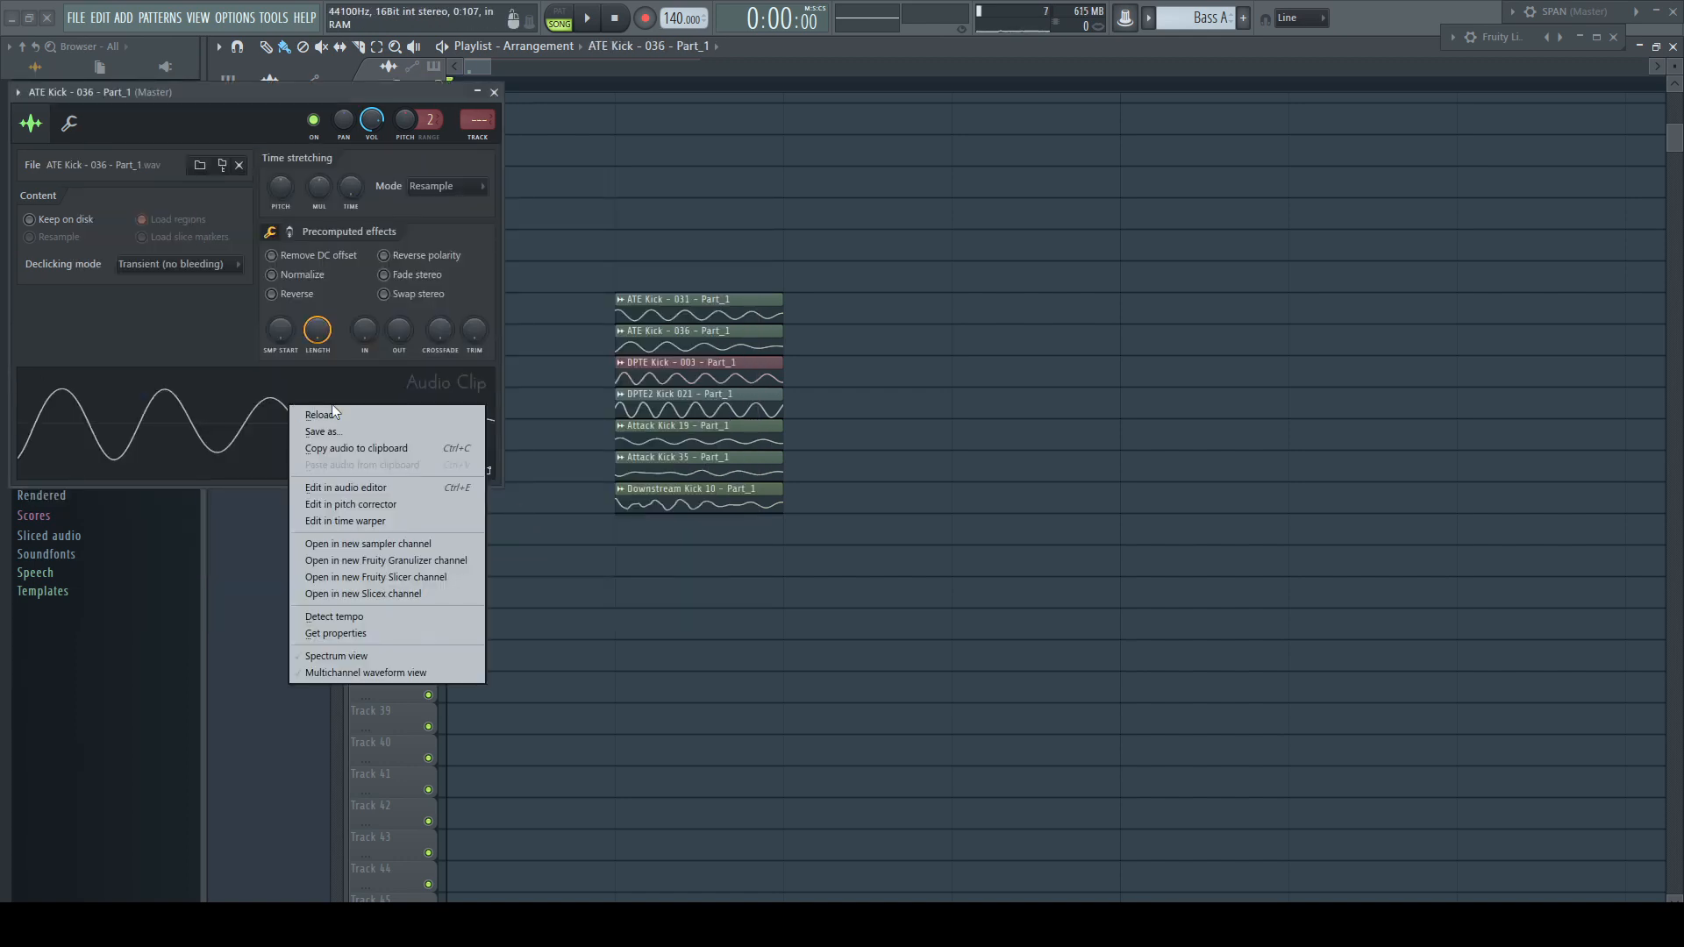
{"action": "left_click", "coordinate": [402, 544]}
{"action": "left_click_drag", "start_coordinate": [326, 375], "coordinate": [326, 366]}
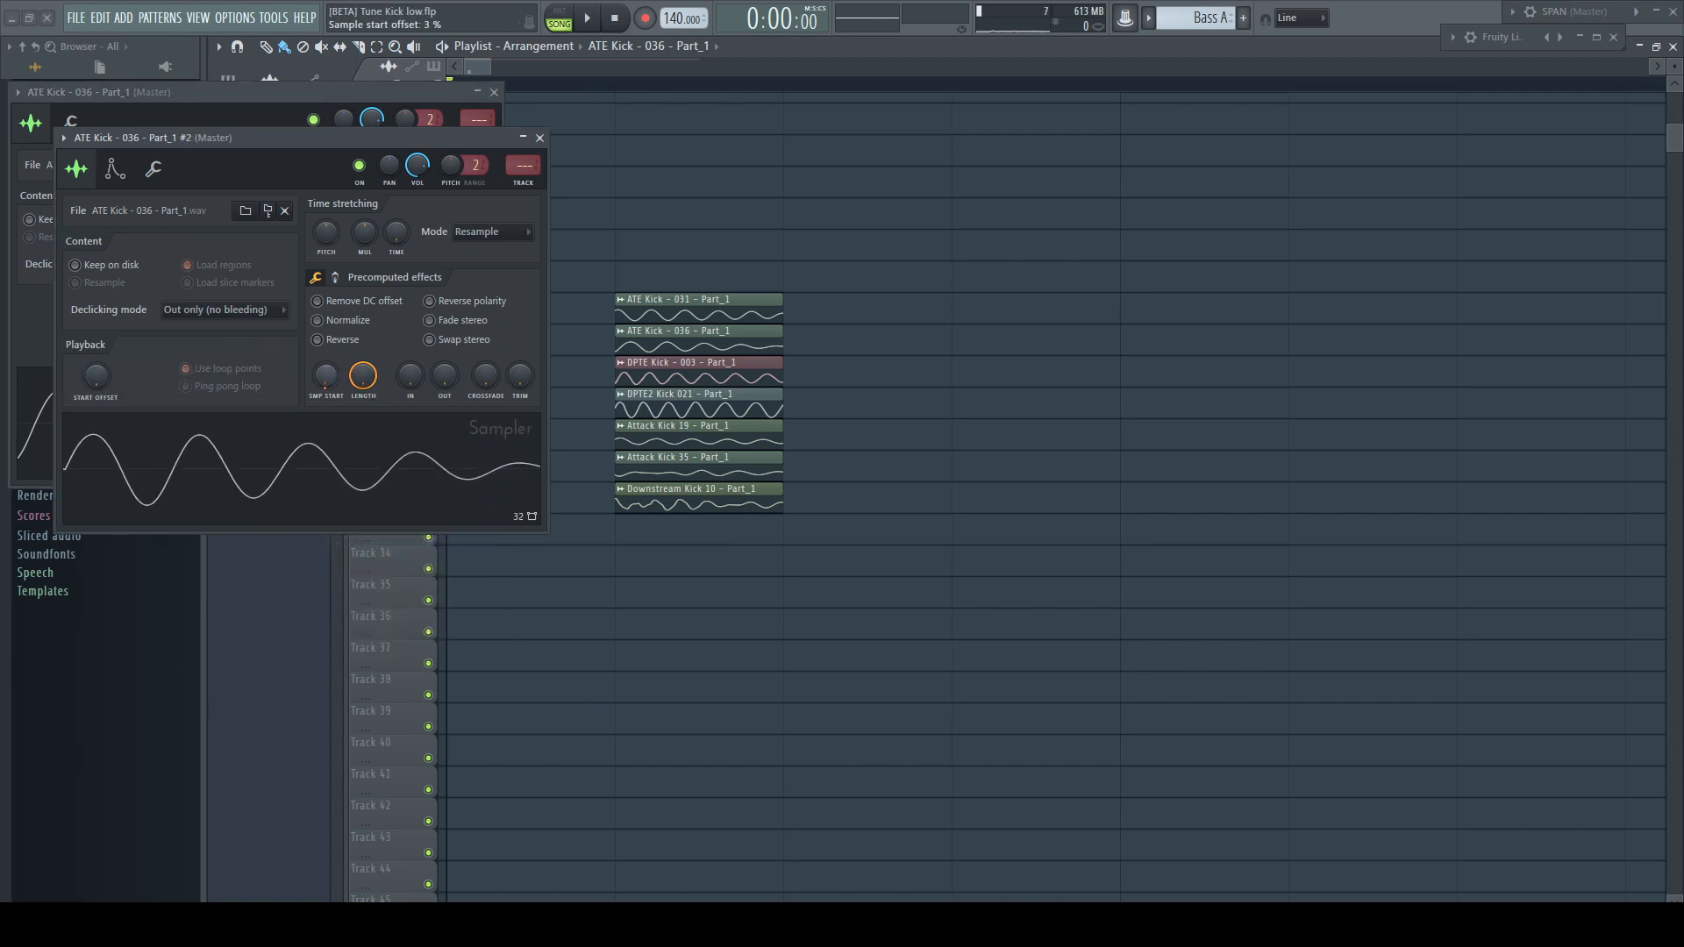
Step: Set the new sampler channel's root note to F3 and route it to mixer insert 4
{"action": "left_click", "coordinate": [153, 168]}
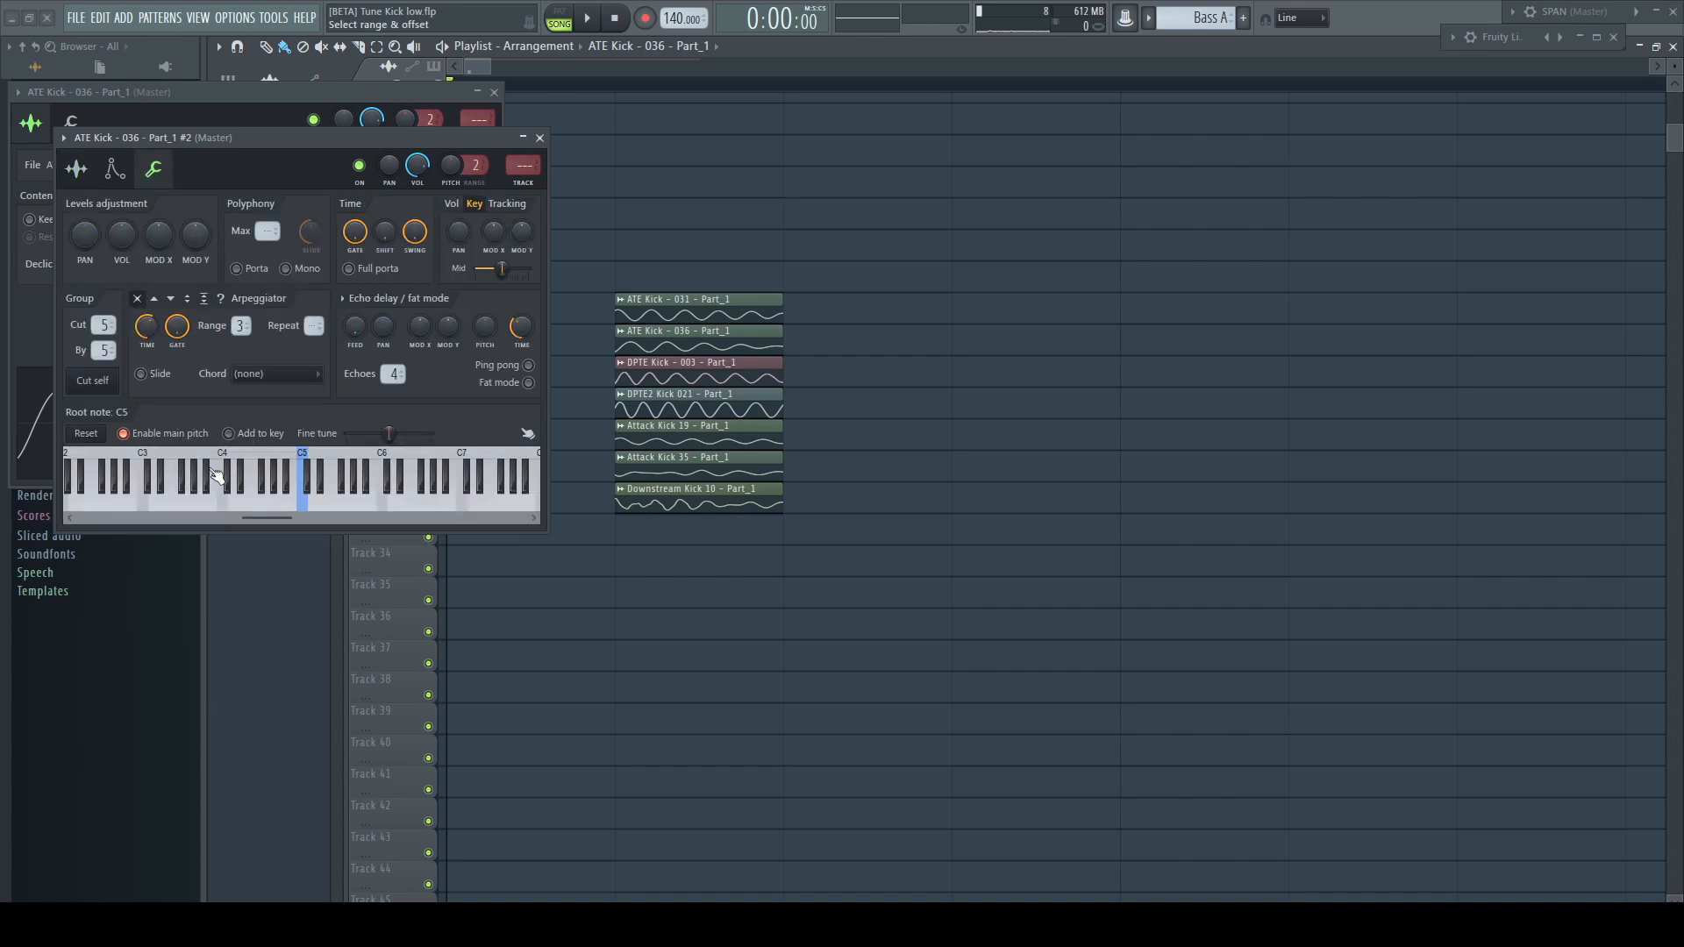
{"action": "left_click", "coordinate": [180, 507]}
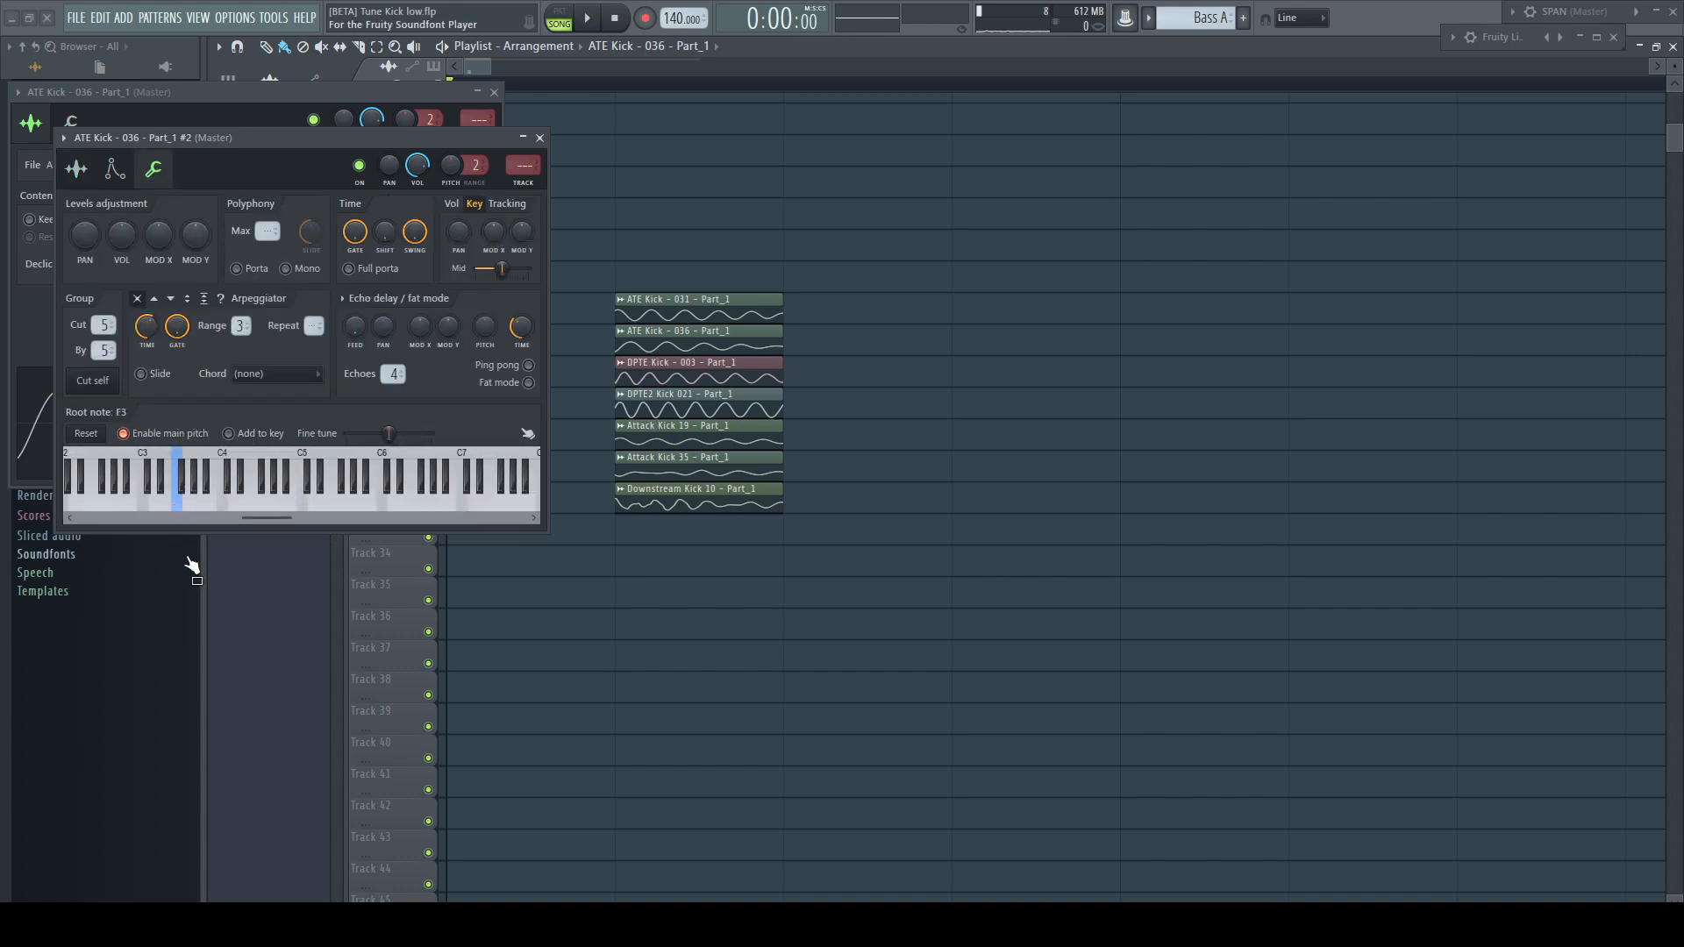
{"action": "left_click_drag", "start_coordinate": [520, 175], "coordinate": [519, 167]}
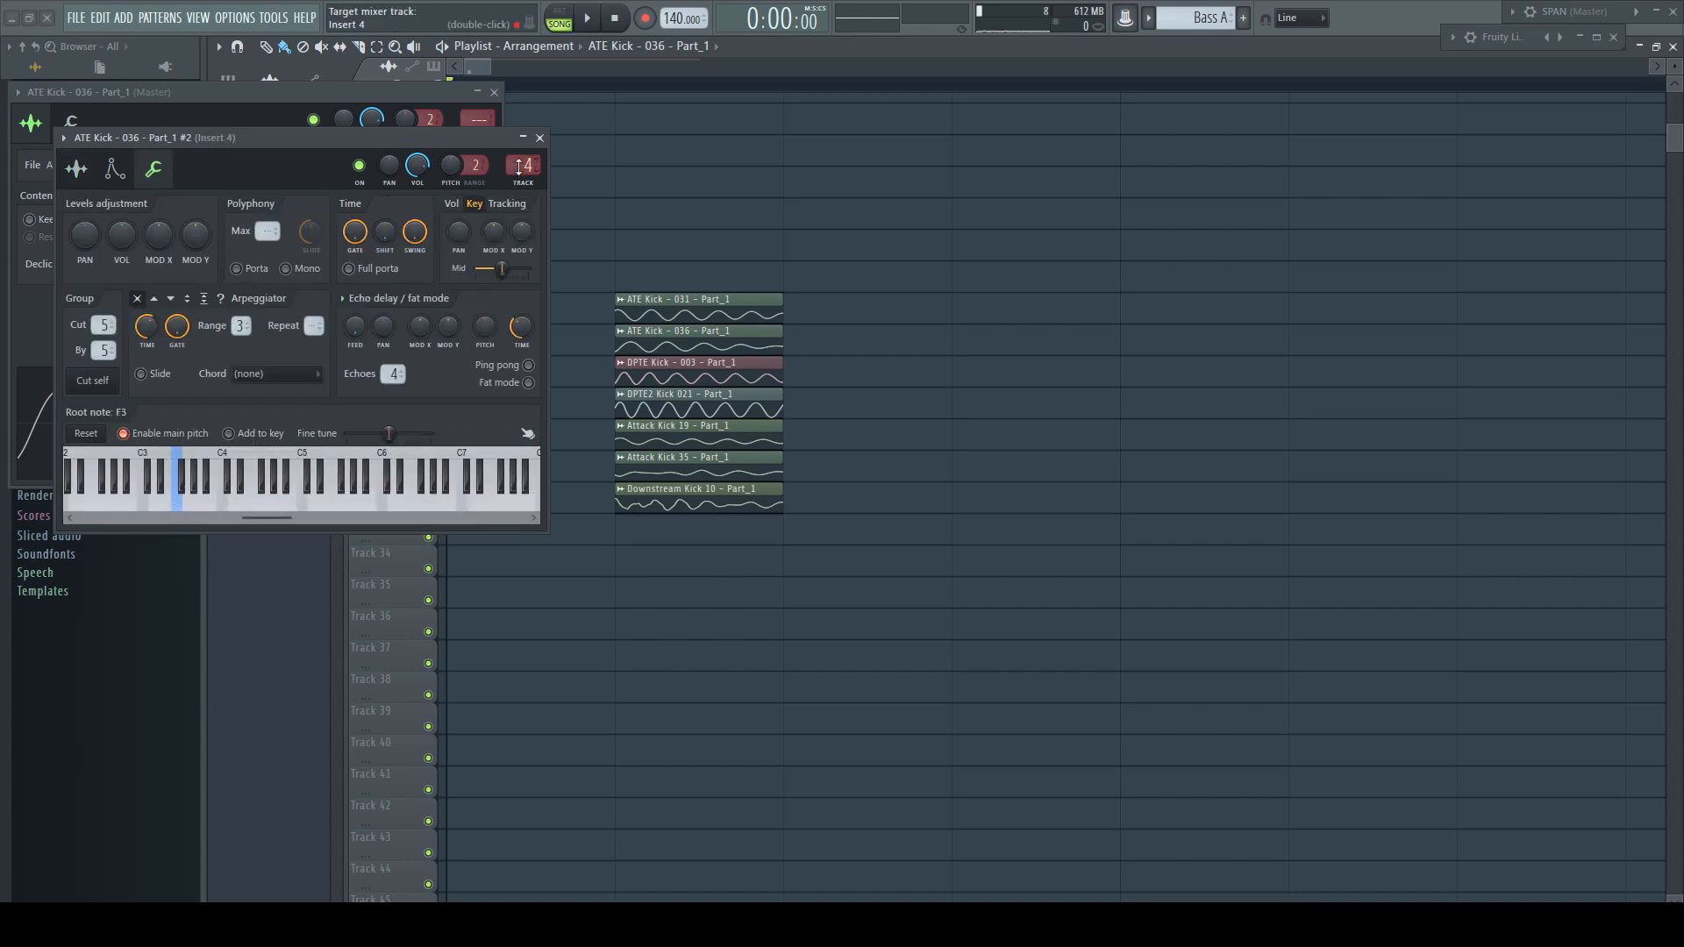
Step: Set the new sampler channel's time stretching mode to Stretch and enable Normalize for its sample
{"action": "left_click", "coordinate": [76, 169]}
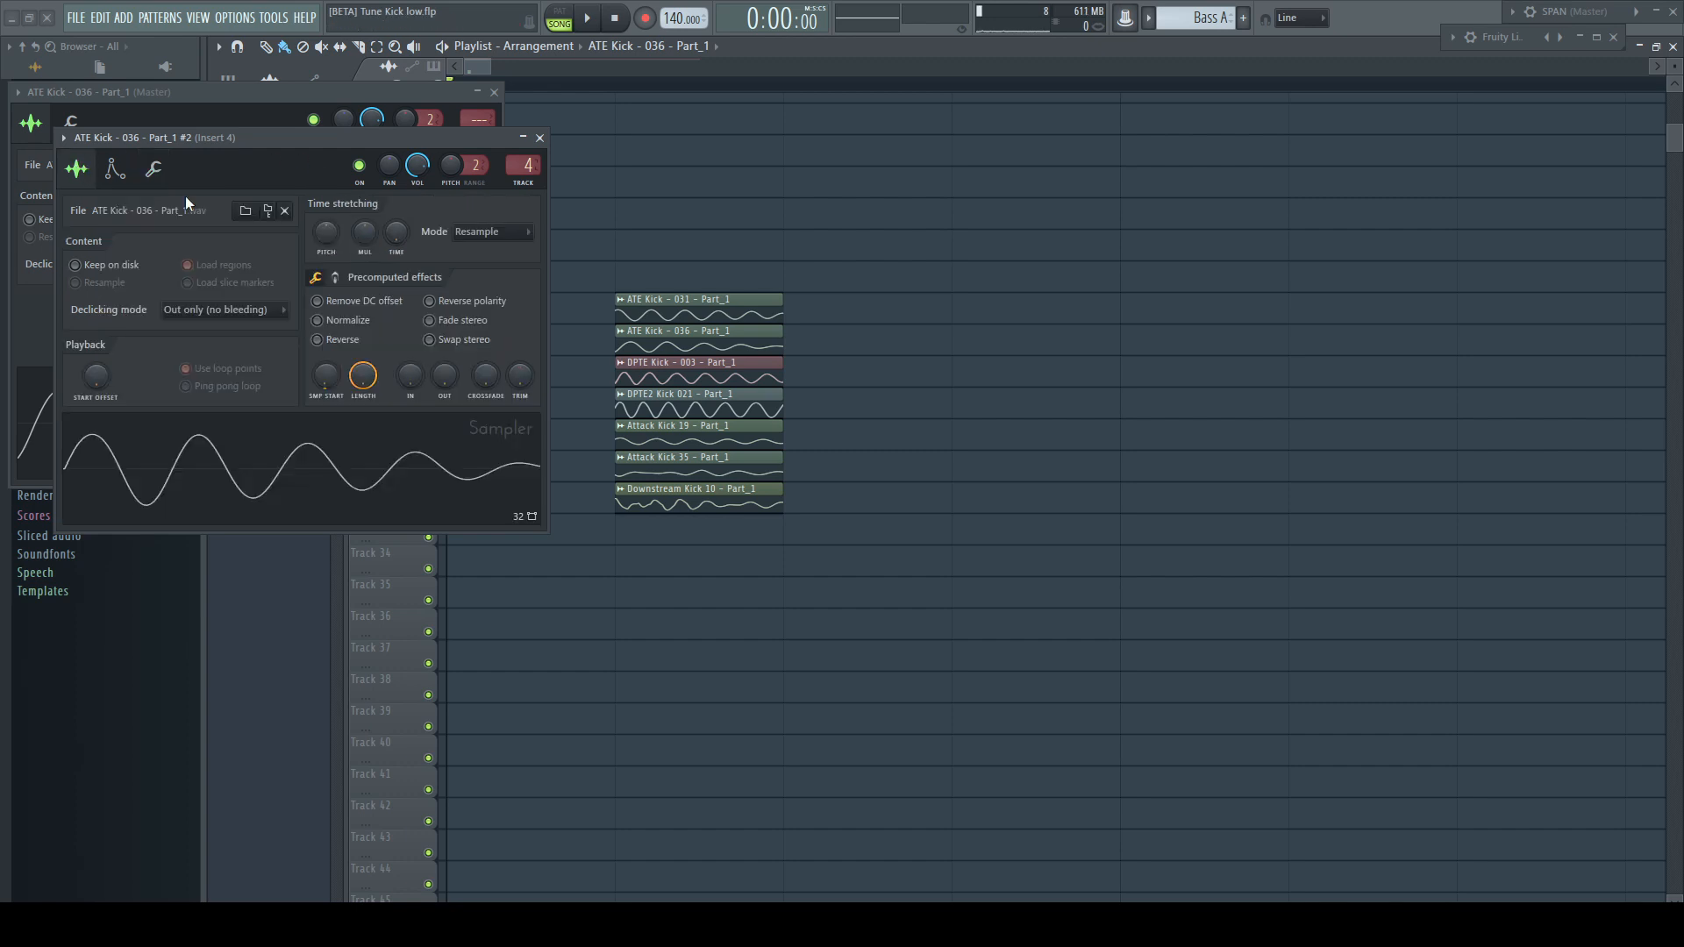
{"action": "left_click", "coordinate": [508, 230]}
{"action": "left_click", "coordinate": [486, 281]}
{"action": "left_click", "coordinate": [355, 321]}
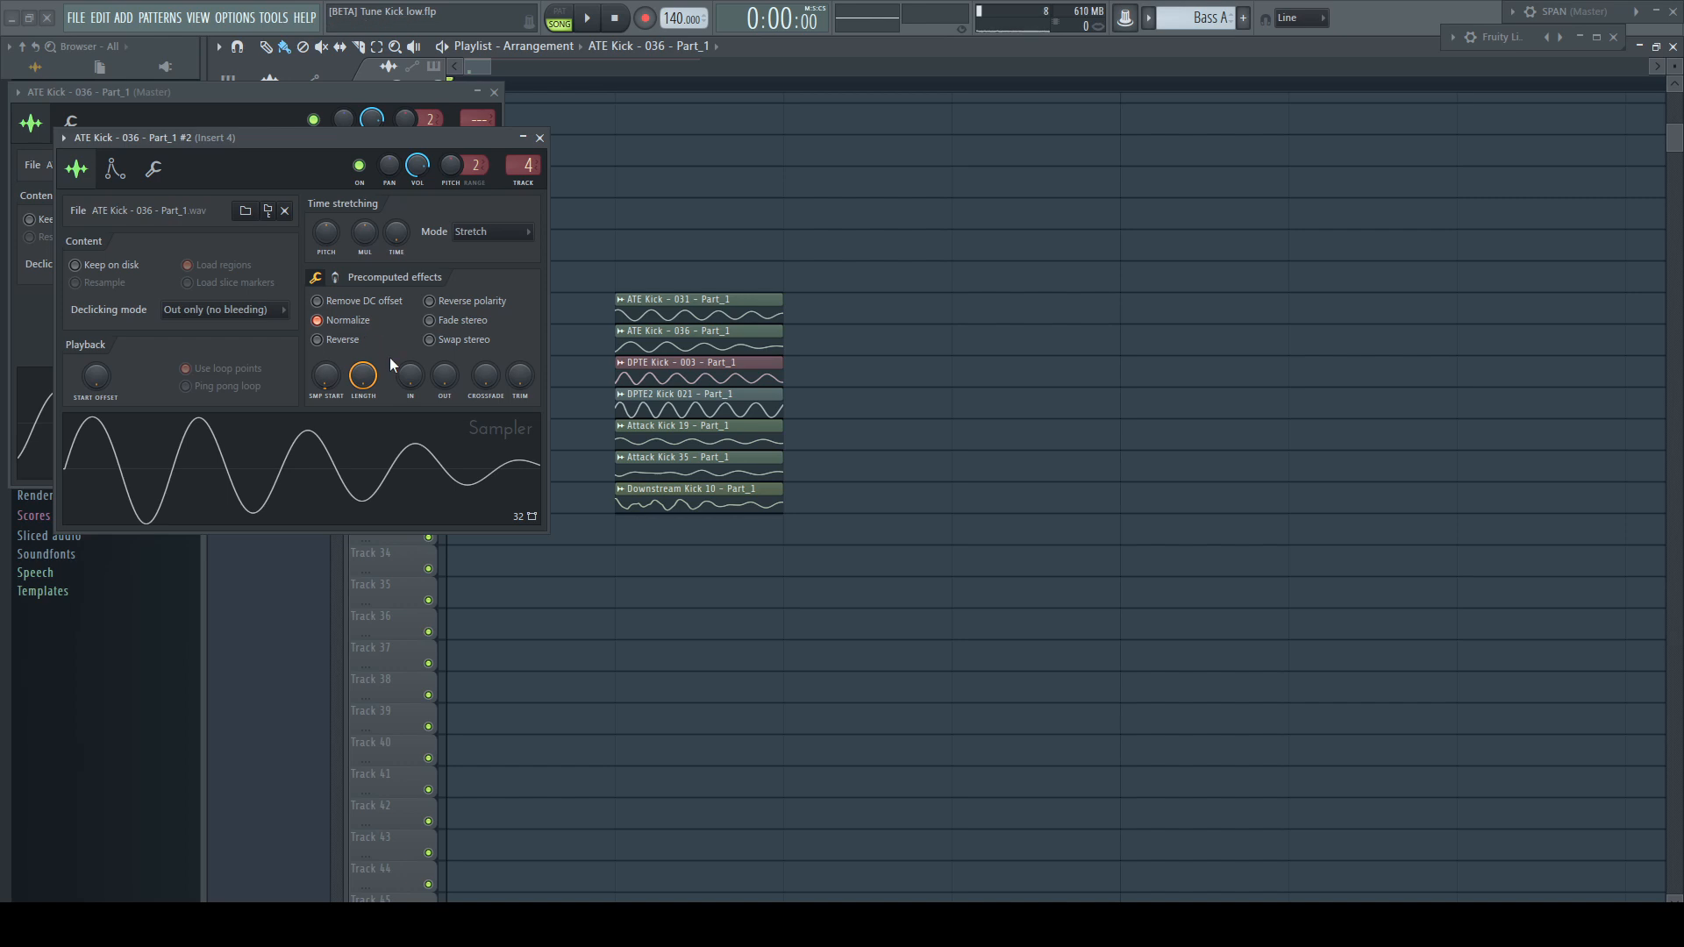